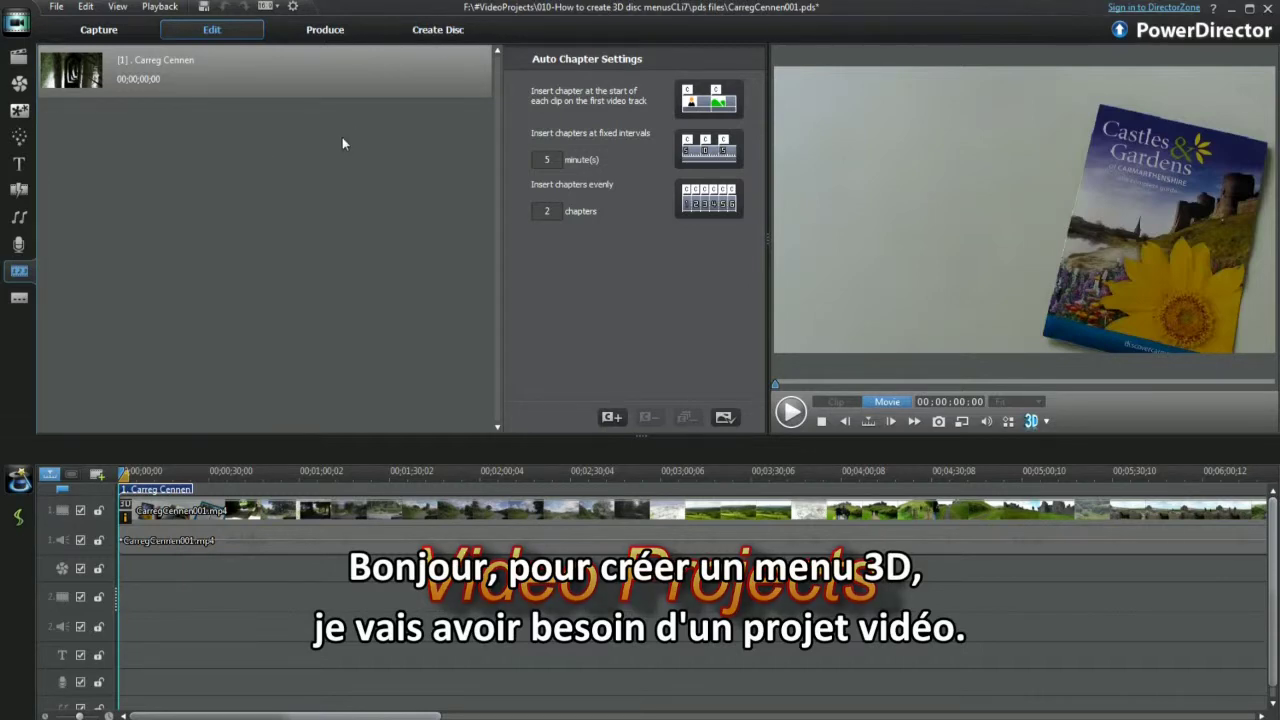
Switch from the Carreg Cennen timeline to the Create Disc workspace
left_click(440, 32)
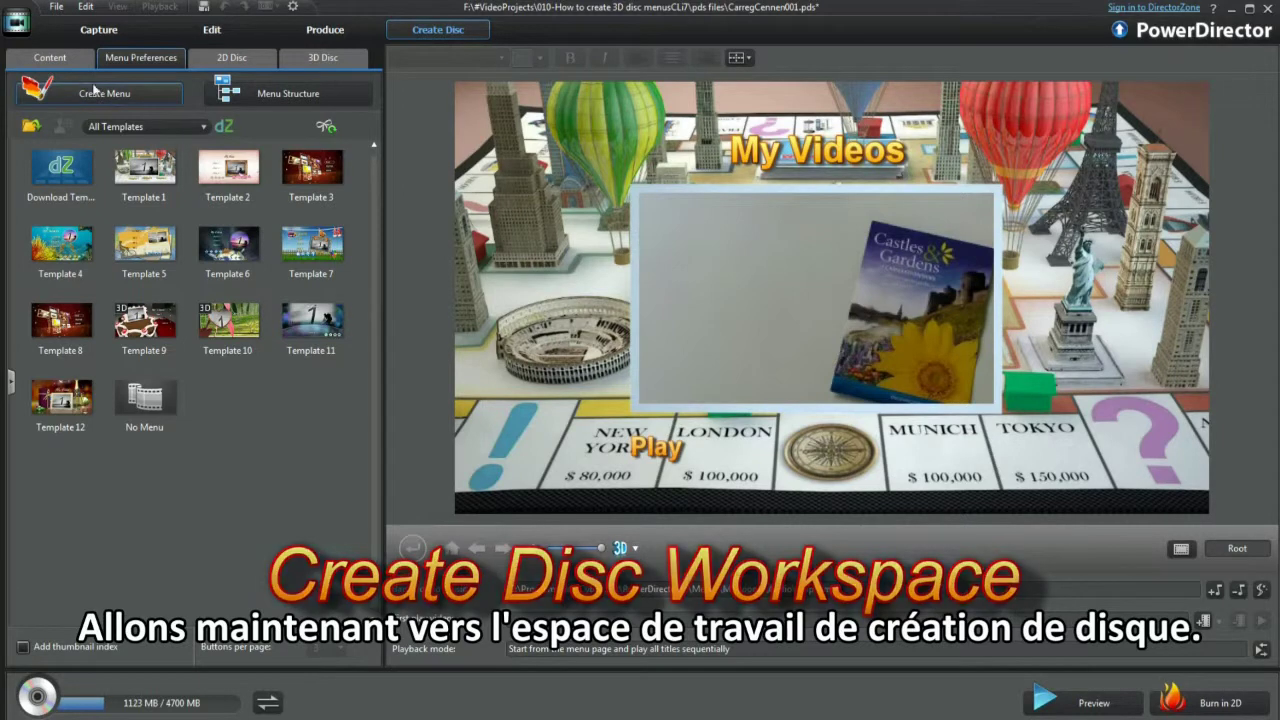
Insert the Cydweli010.pds PowerDirector project as an additional disc title
left_click(231, 95)
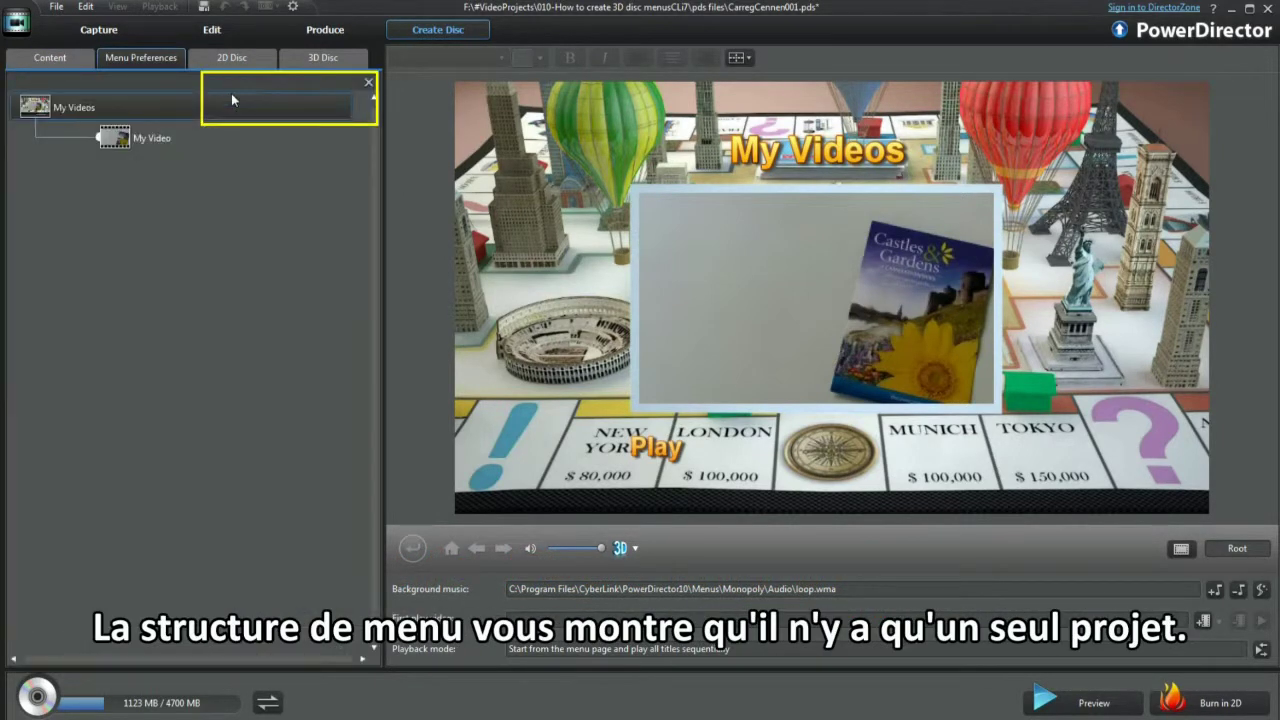
left_click(60, 60)
left_click(95, 97)
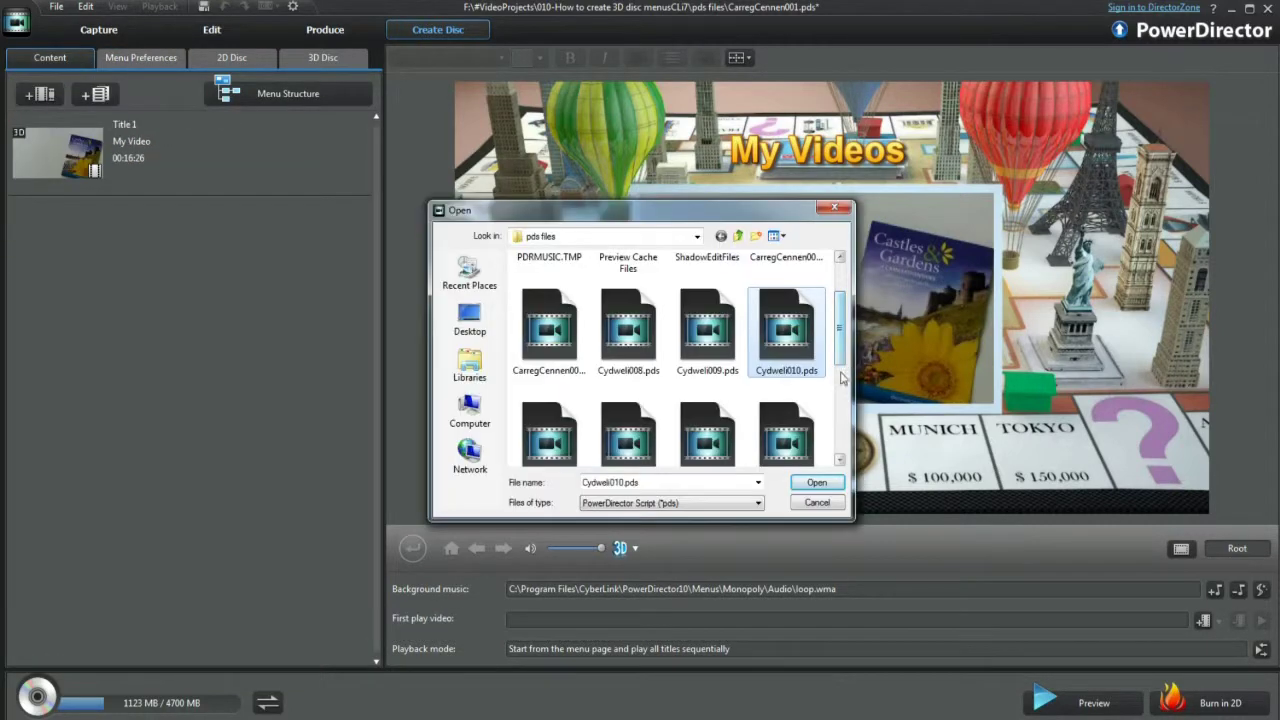
left_click(816, 483)
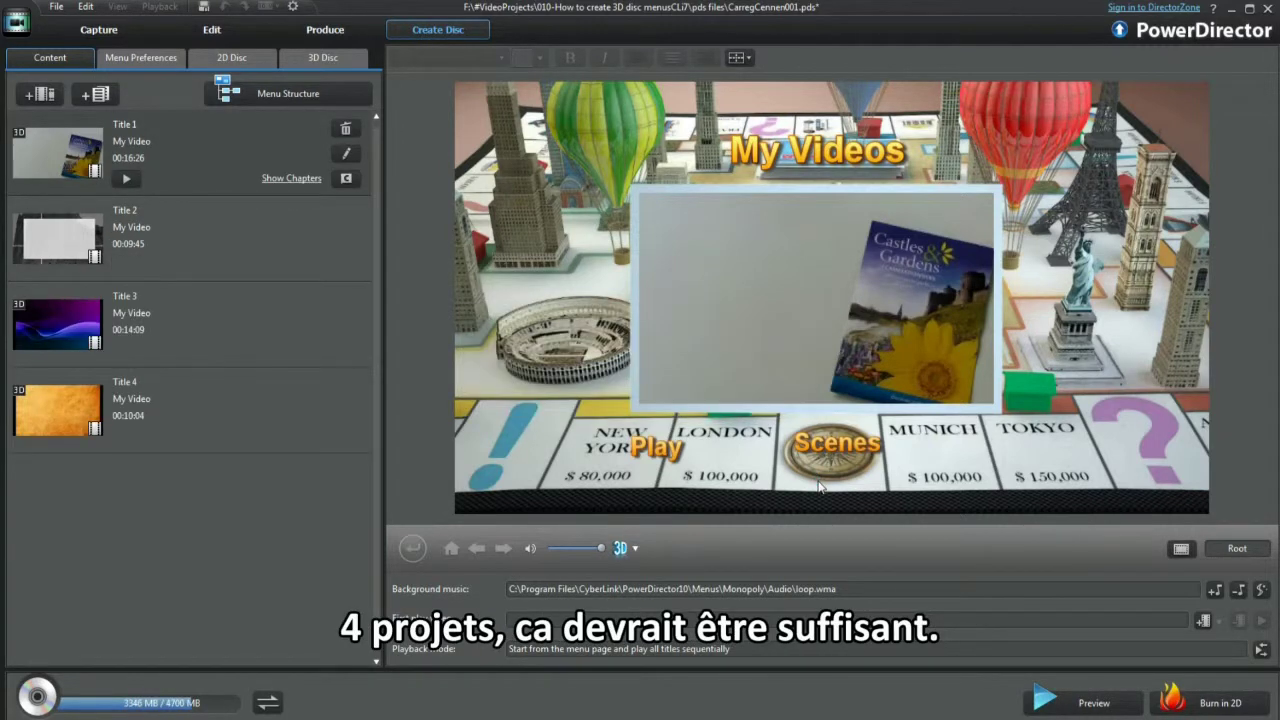
Check the menu page layout, browse the 3D templates, and open Template 8's root and chapters pages
left_click(262, 93)
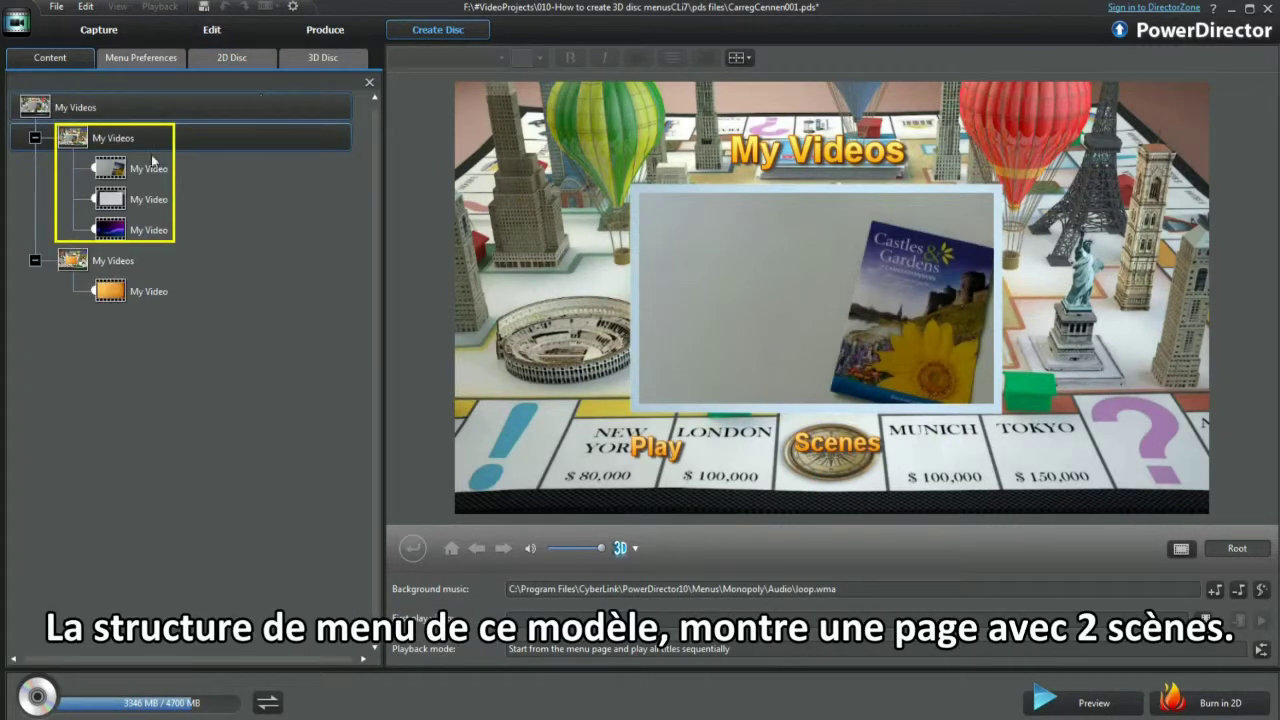
left_click(148, 58)
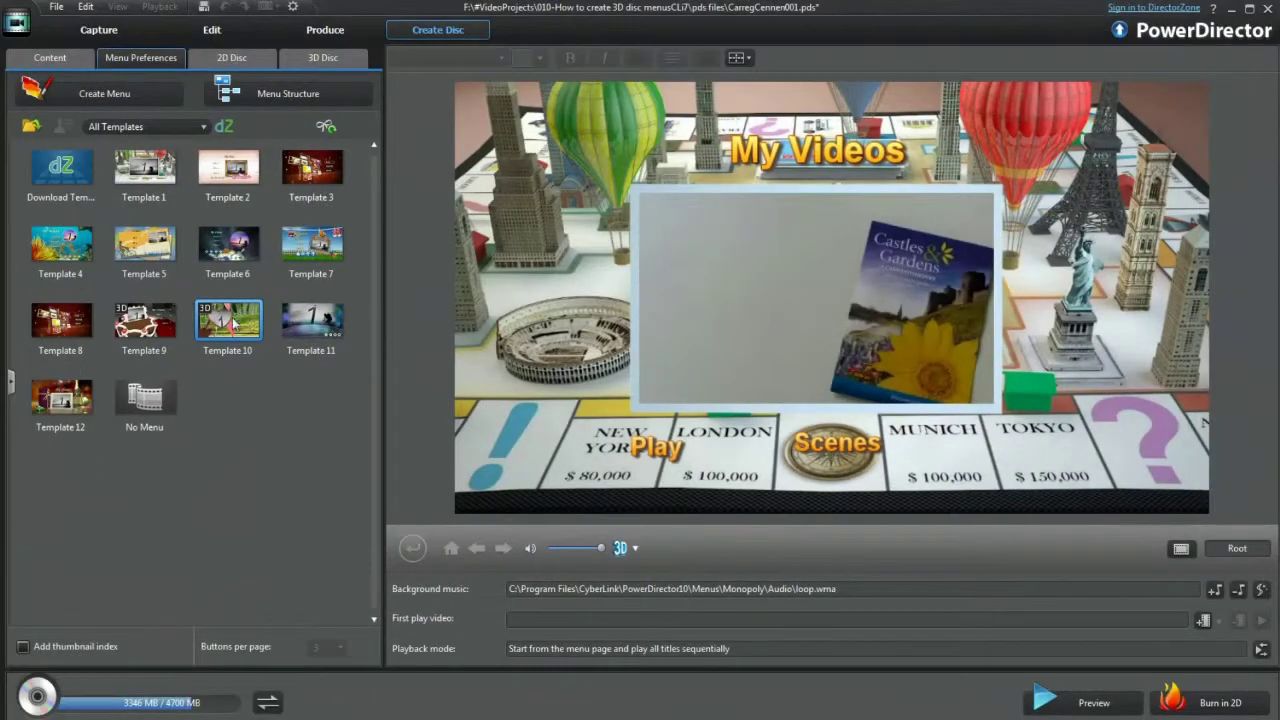
left_click(144, 320)
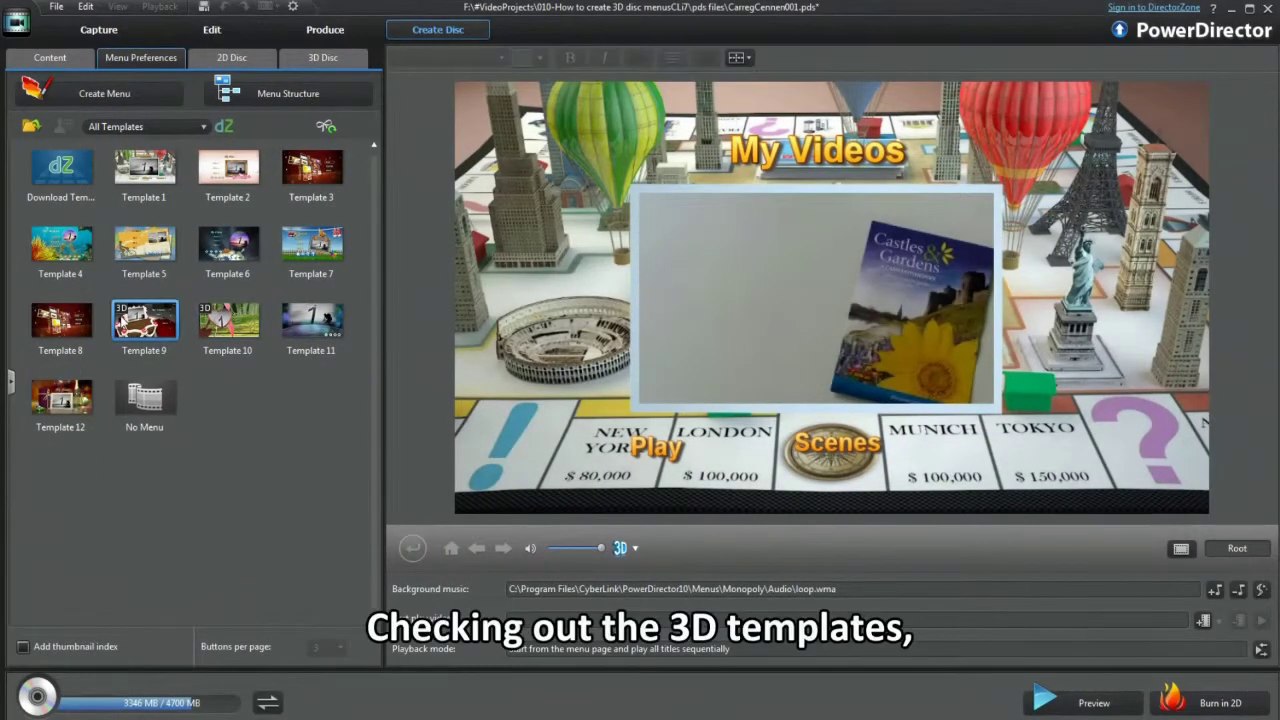
double_click(239, 338)
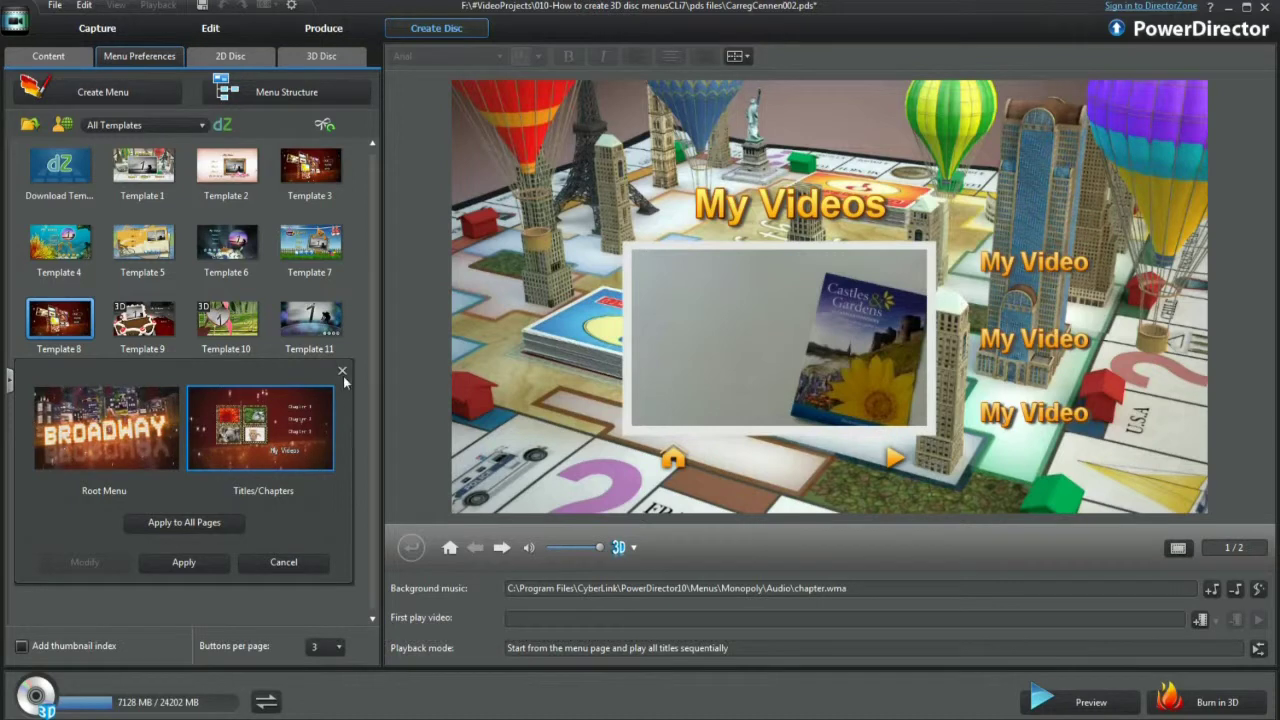
Open Template 1 in the menu designer and enable 3D depth for its root menu
left_click(142, 242)
left_click(160, 172)
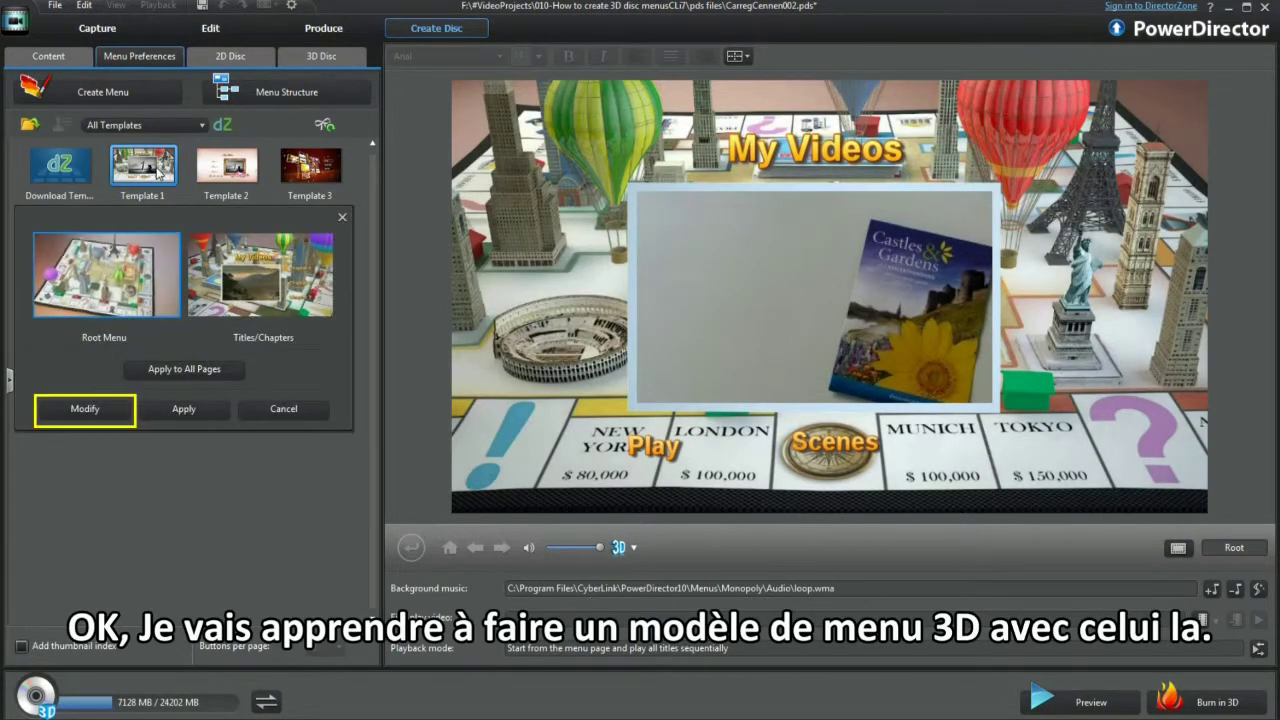
left_click(88, 414)
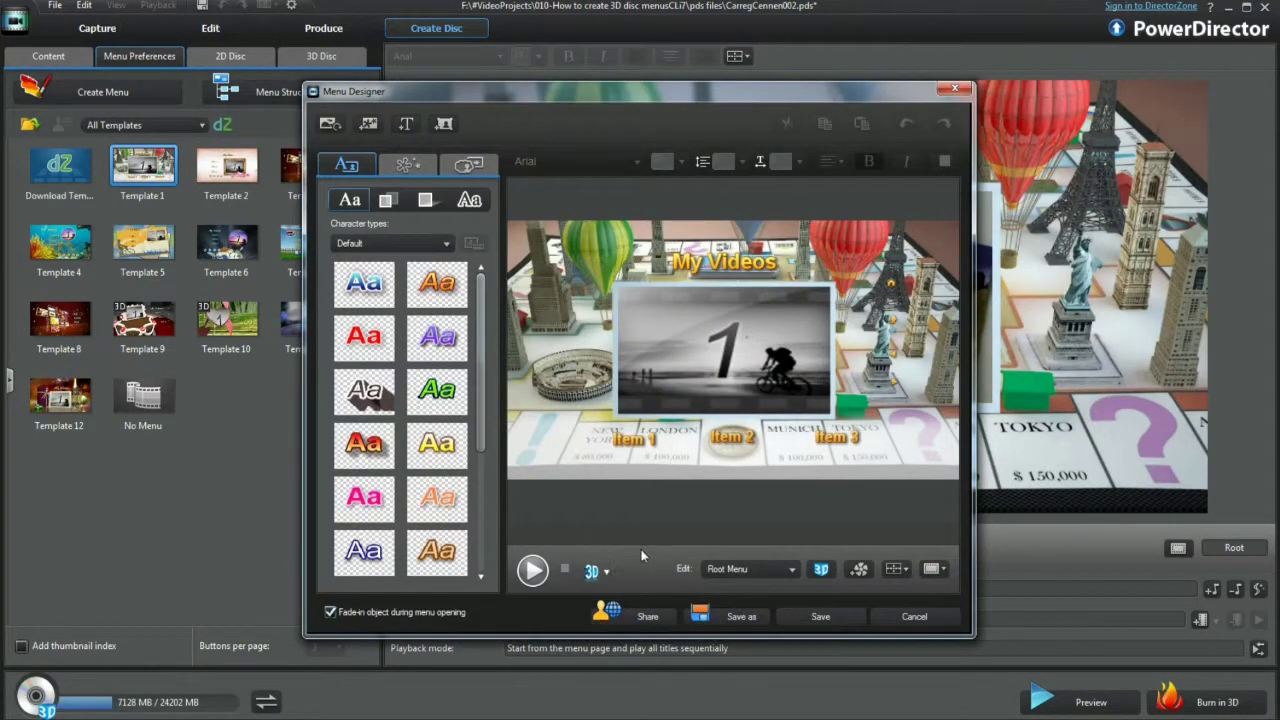
left_click(821, 570)
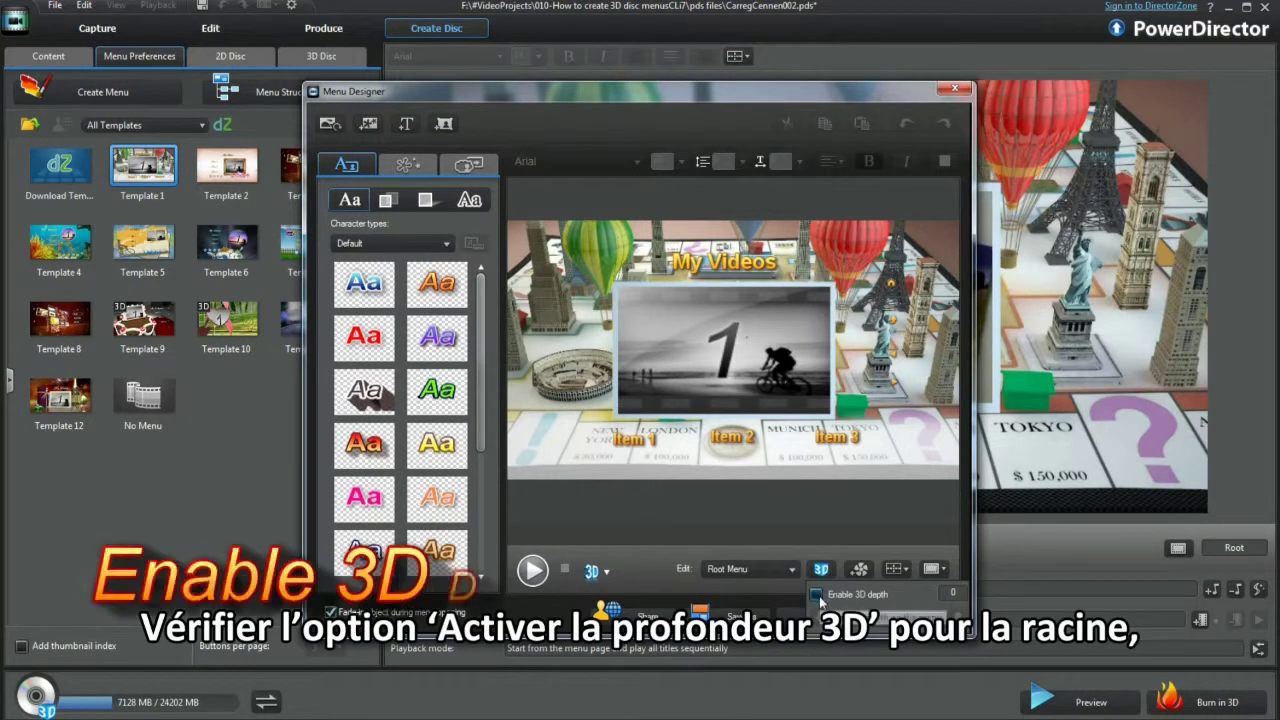
left_click(817, 595)
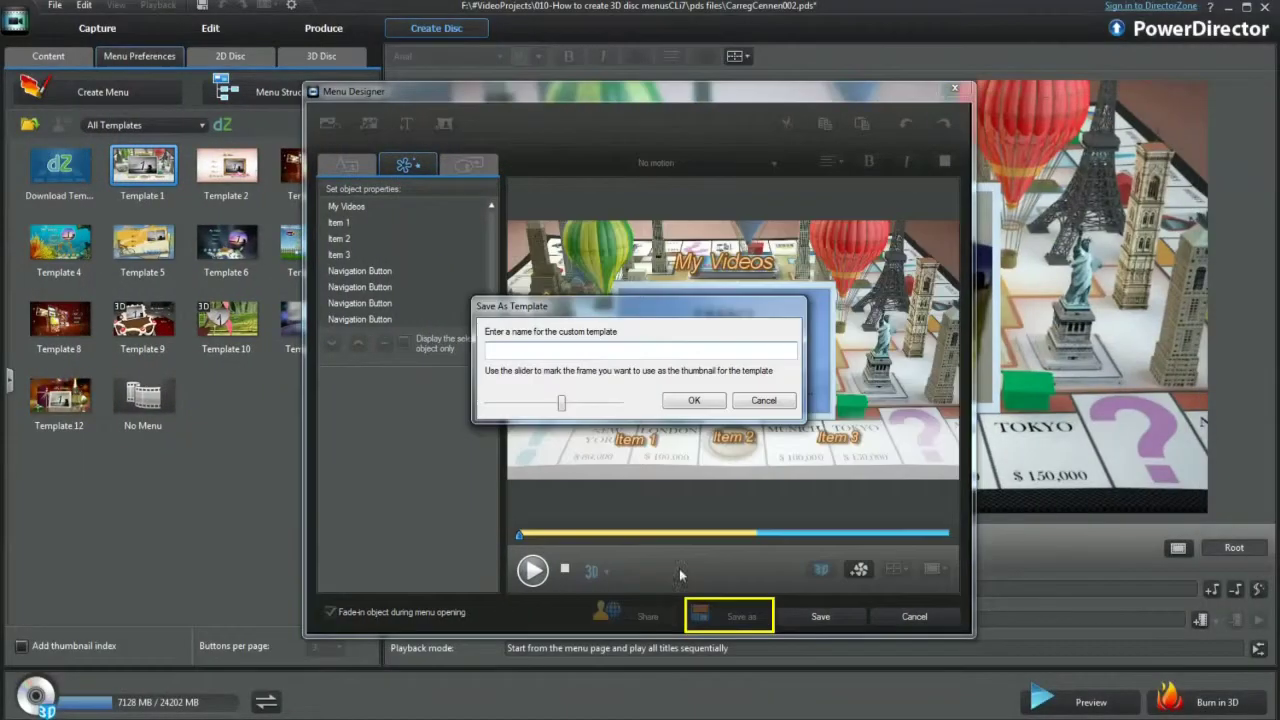
Save the design as custom template '3DMonopoly' with a chosen thumbnail frame
type("DMonopoly")
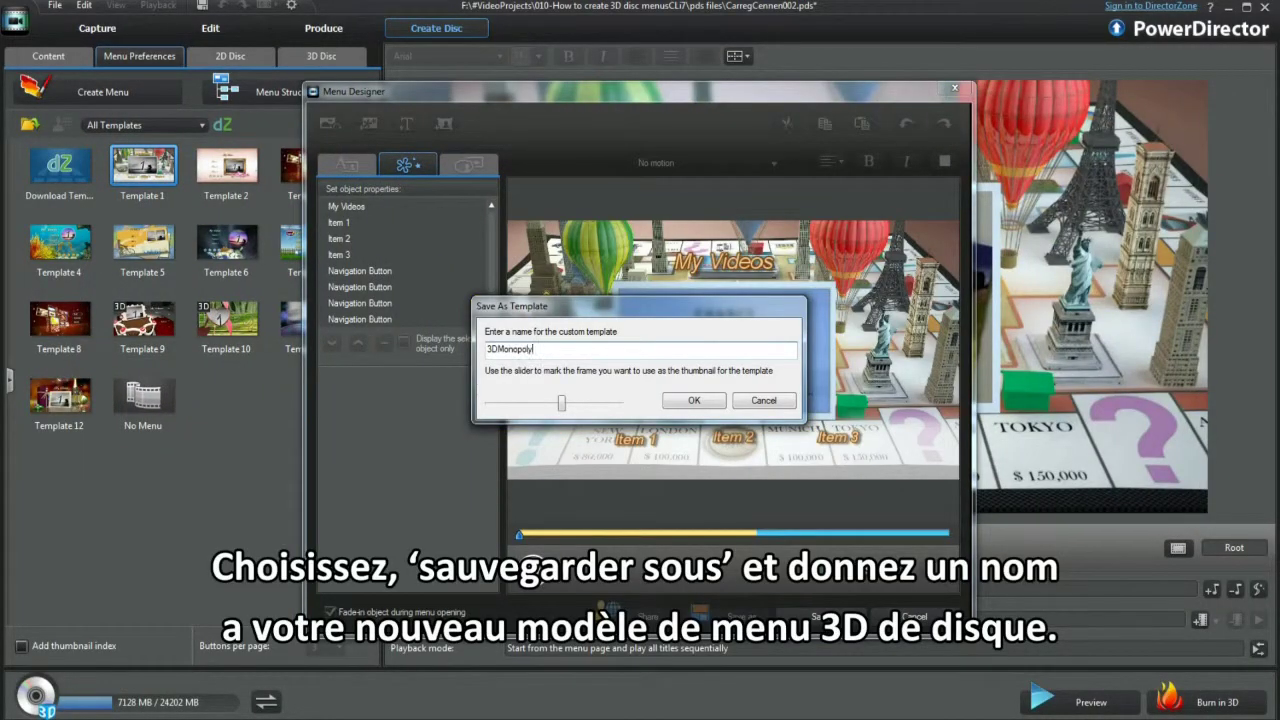
left_click_drag(611, 589, 533, 592)
left_click(715, 586)
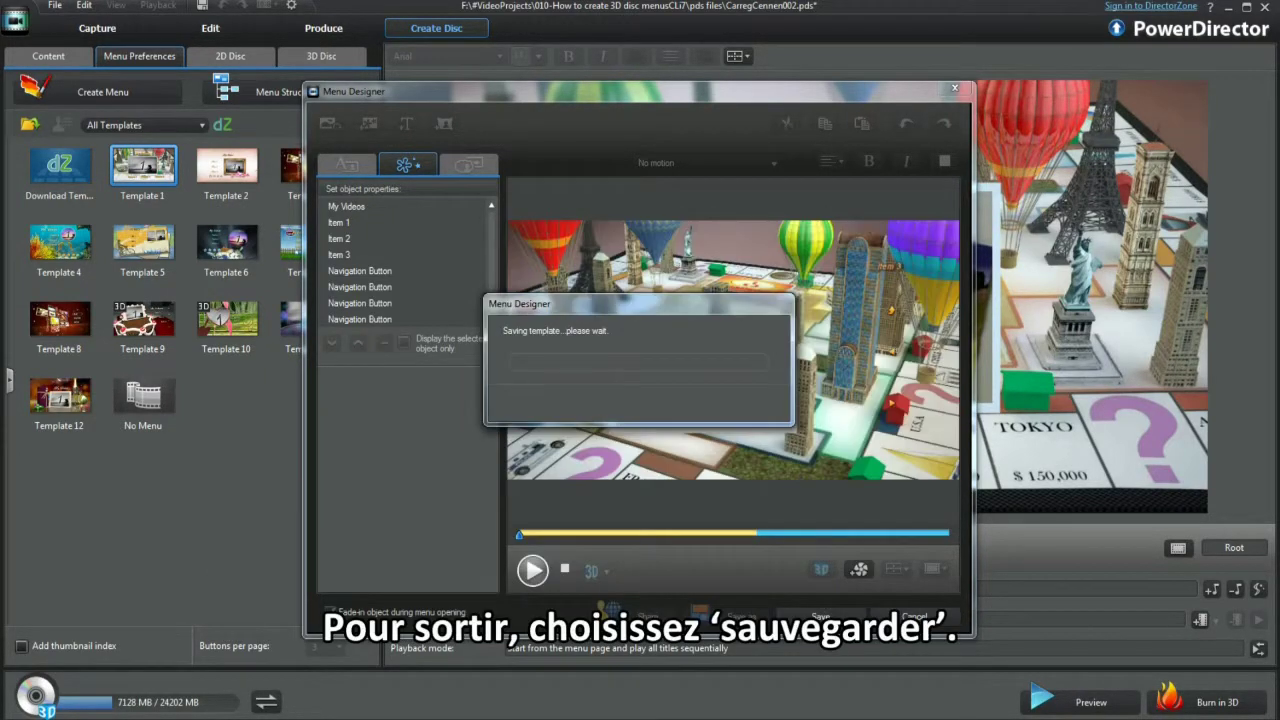
left_click(840, 618)
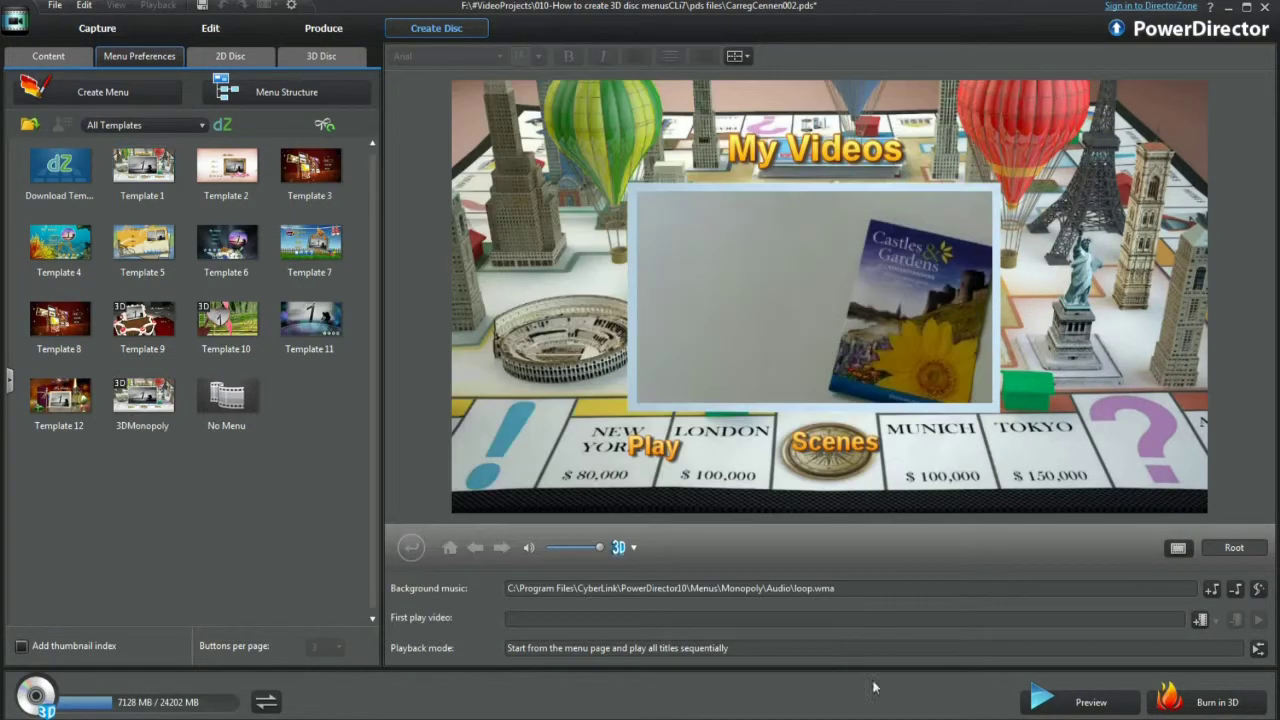
Apply 3DMonopoly to all pages and retitle the main menu '6000+ Ancient Places'
left_click(152, 413)
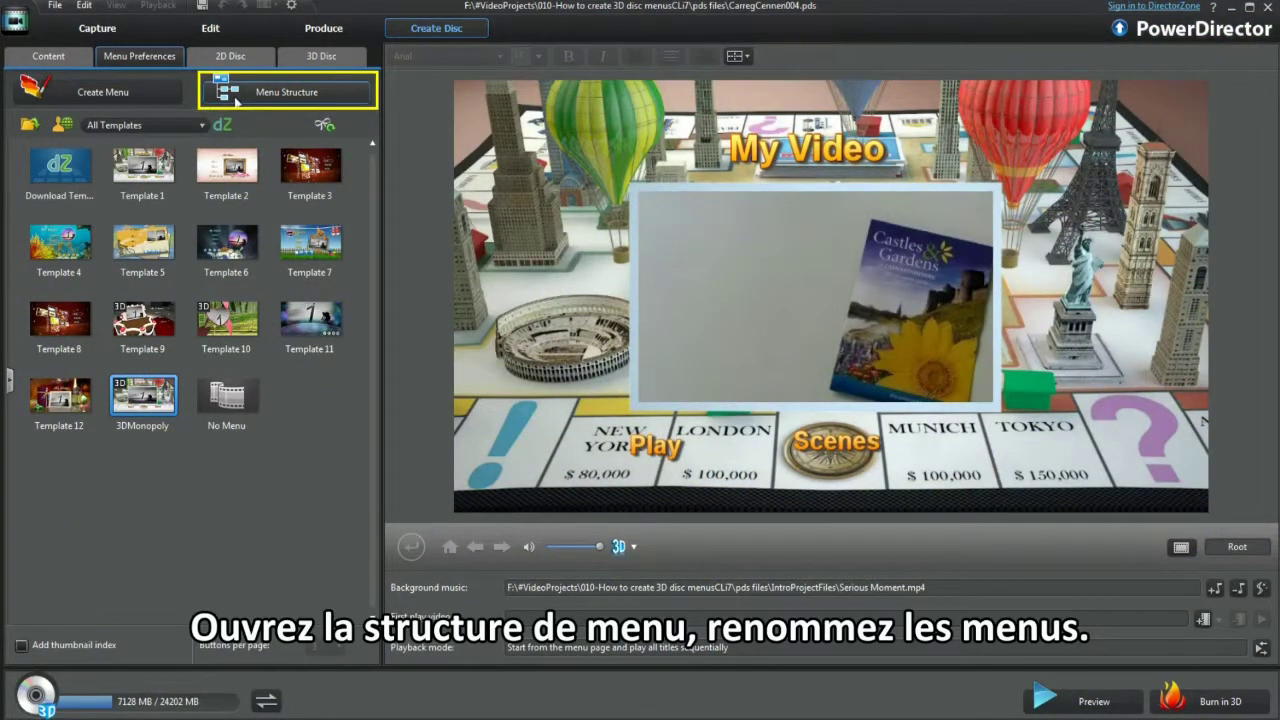
left_click(237, 94)
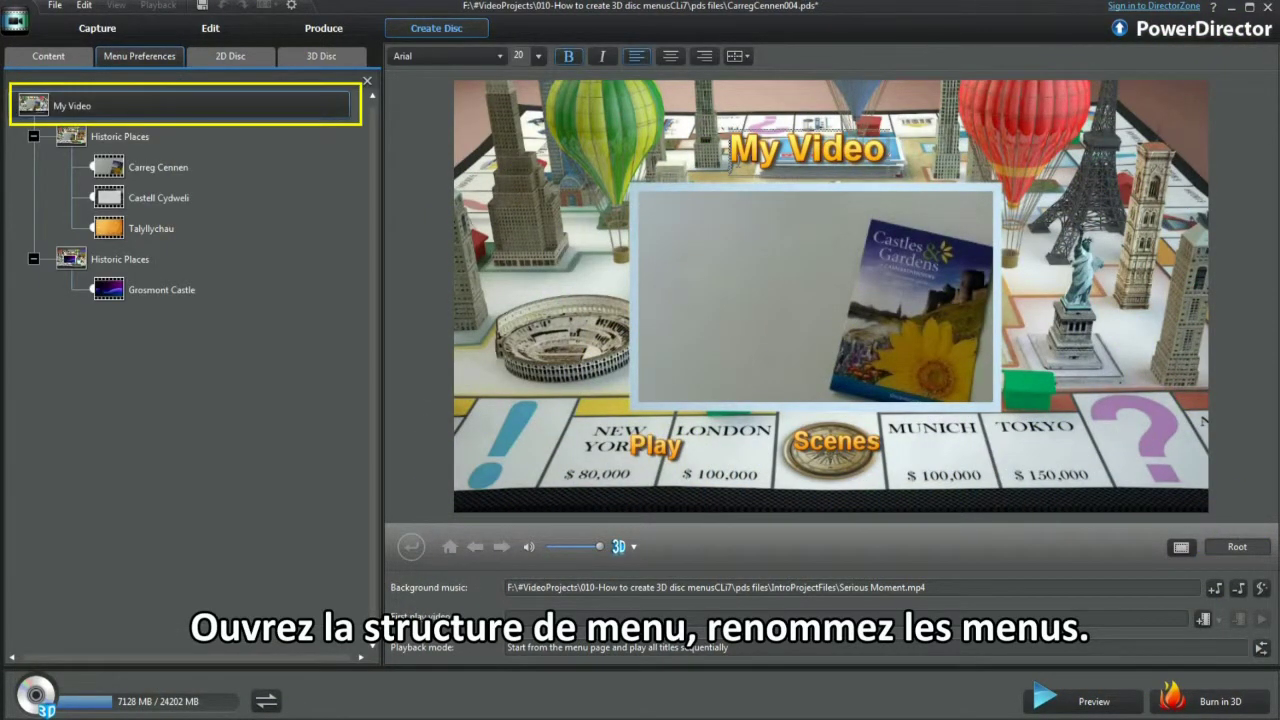
type("60")
key("shift+End")
type("00+ Ancient Places")
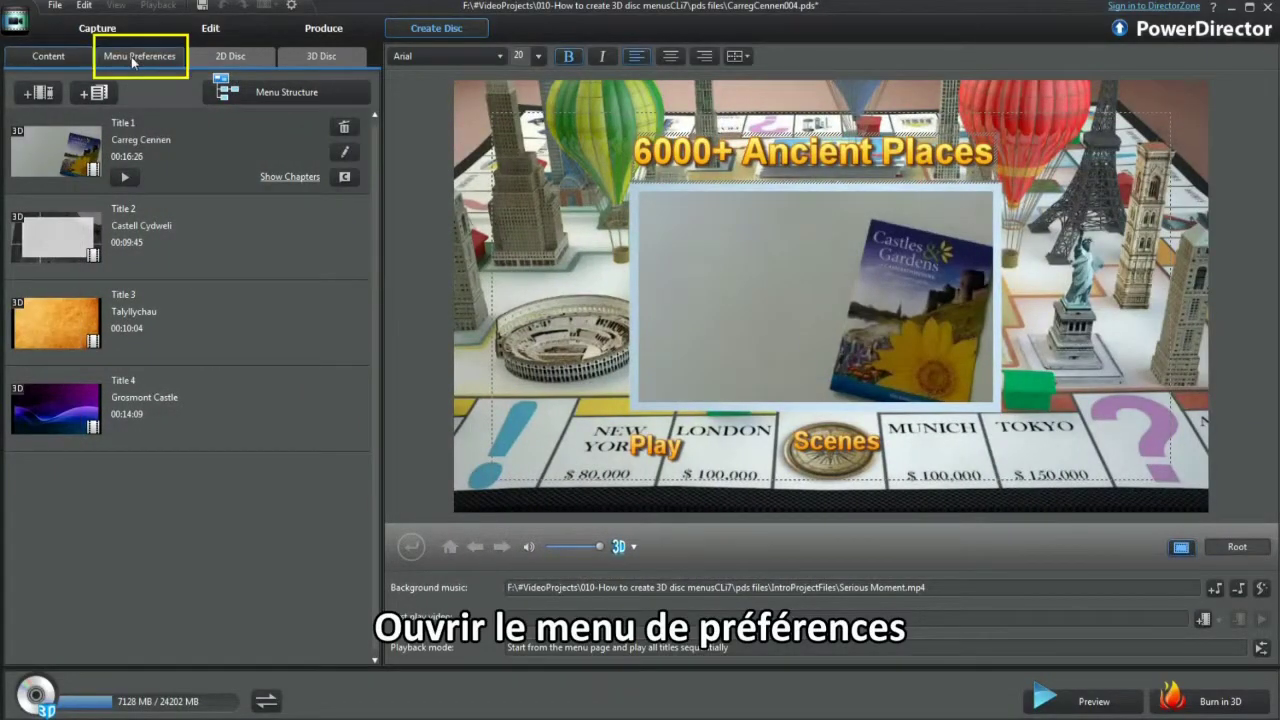
left_click(134, 58)
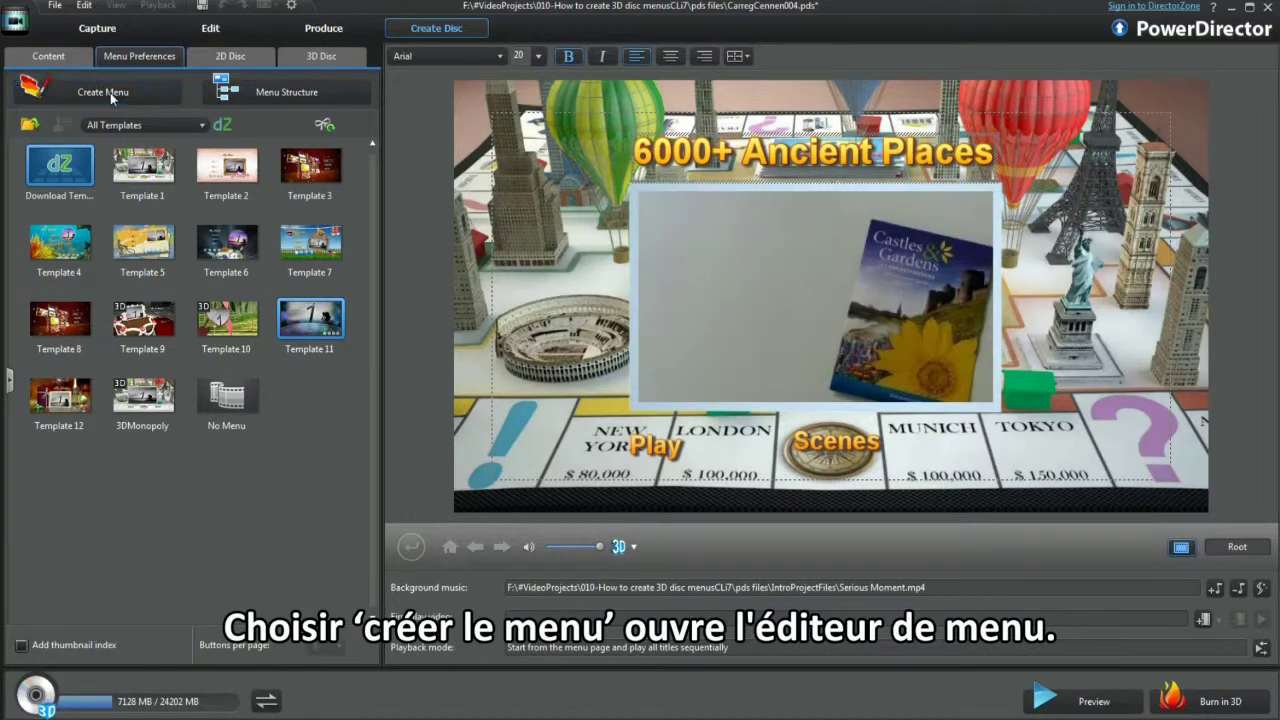
Create a new menu with the 2DIntro001.wmv dolmen video as a cropped background
left_click(110, 92)
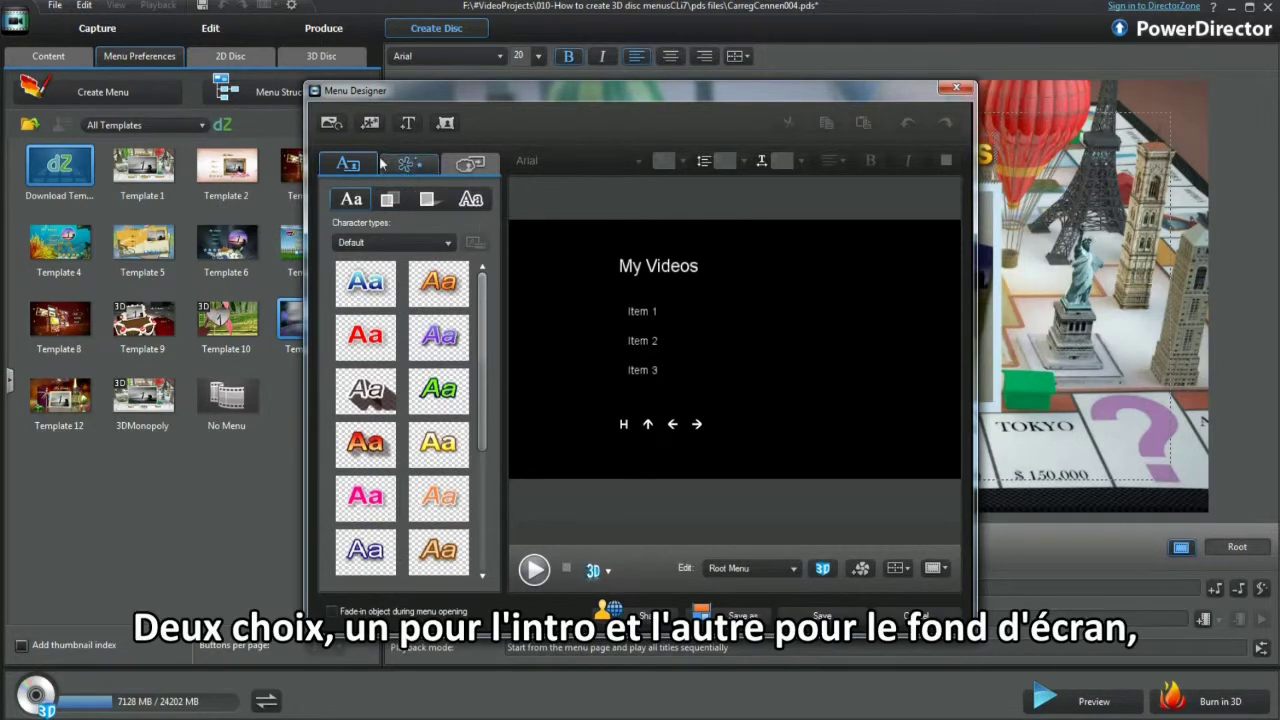
left_click(340, 127)
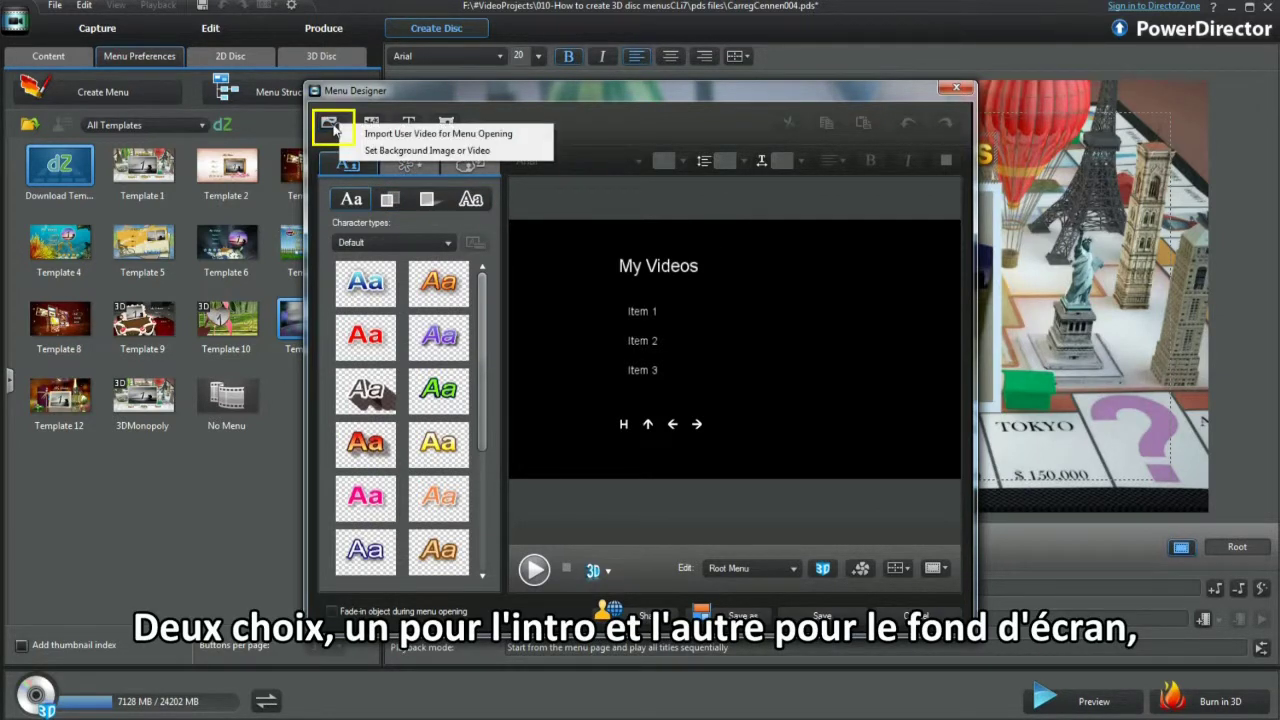
left_click(390, 152)
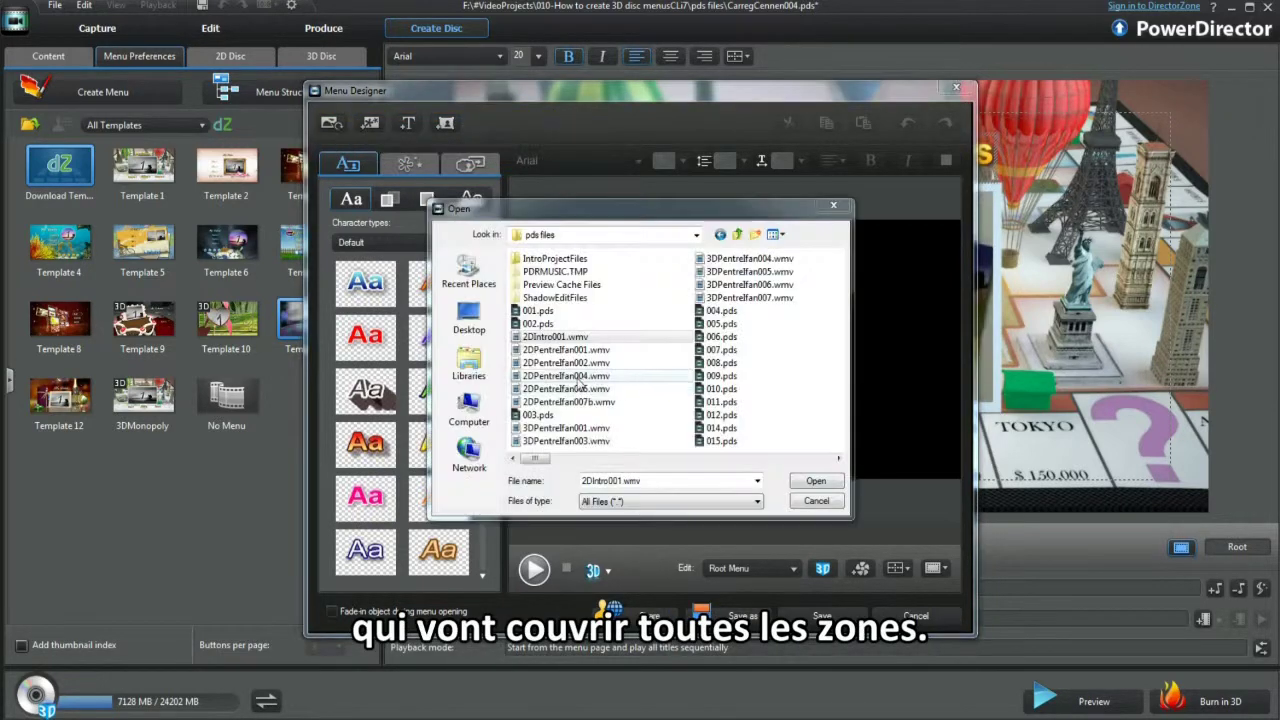
left_click(816, 482)
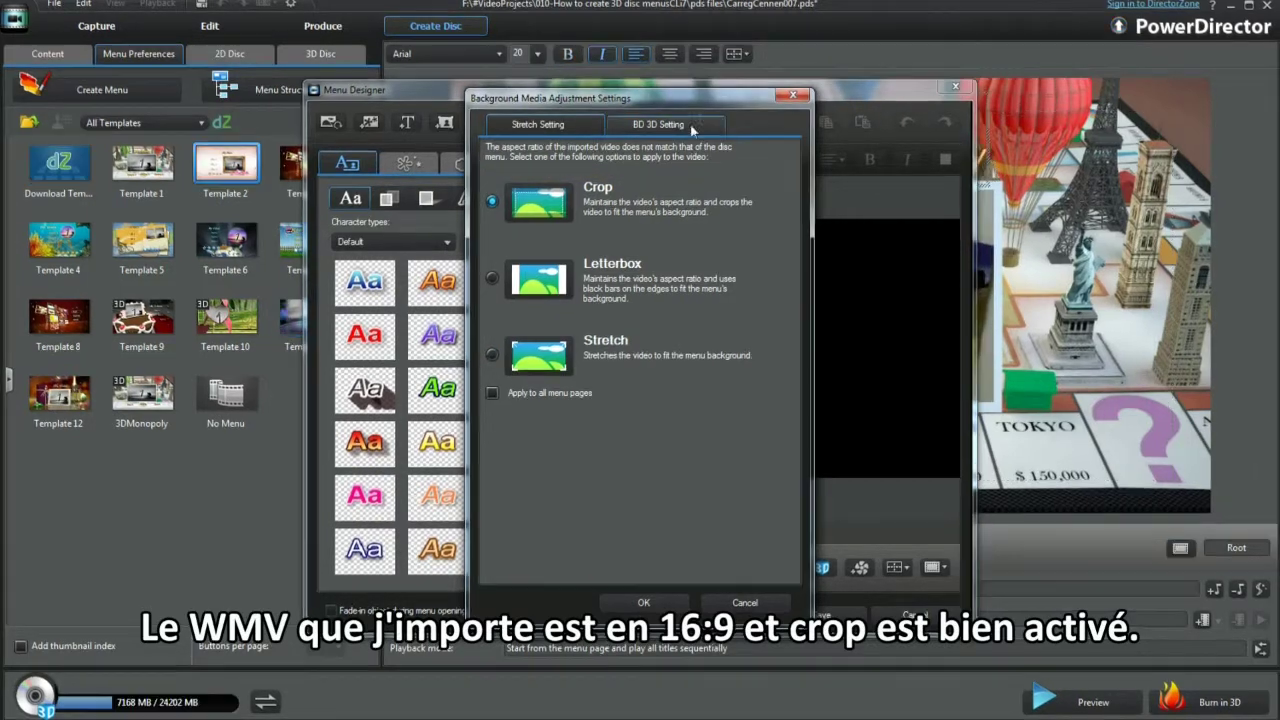
left_click(686, 128)
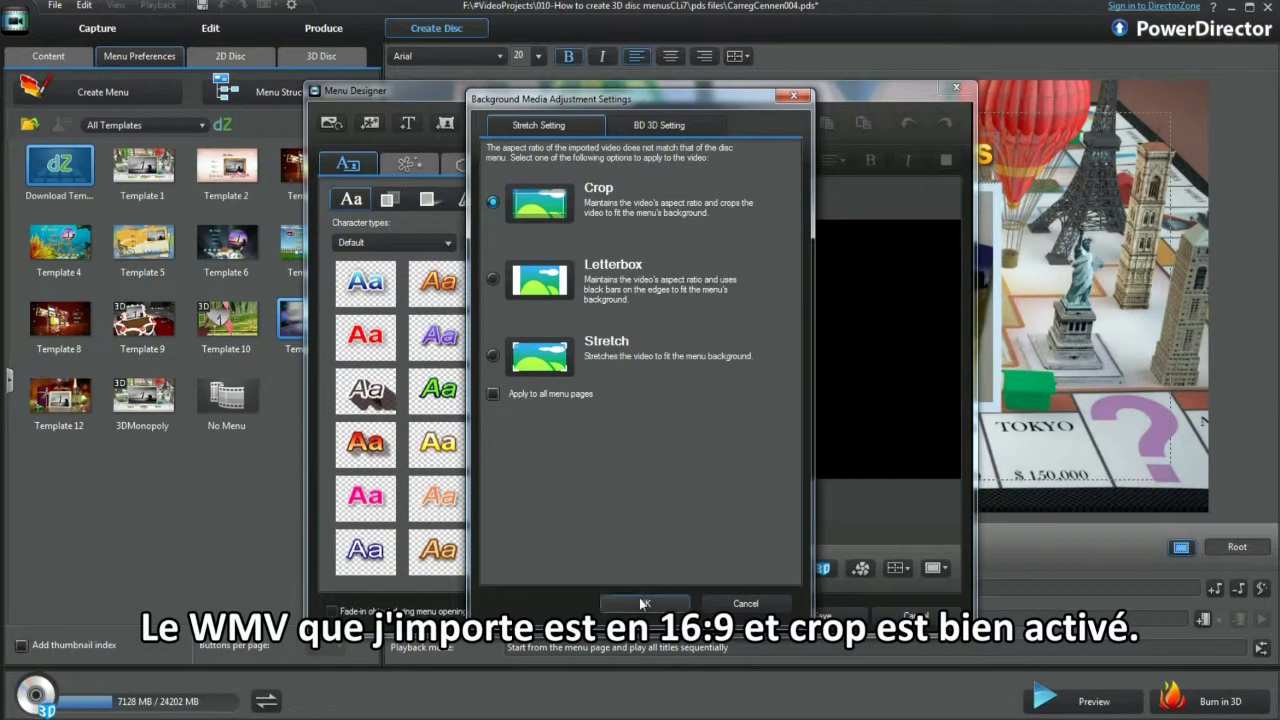
left_click(643, 604)
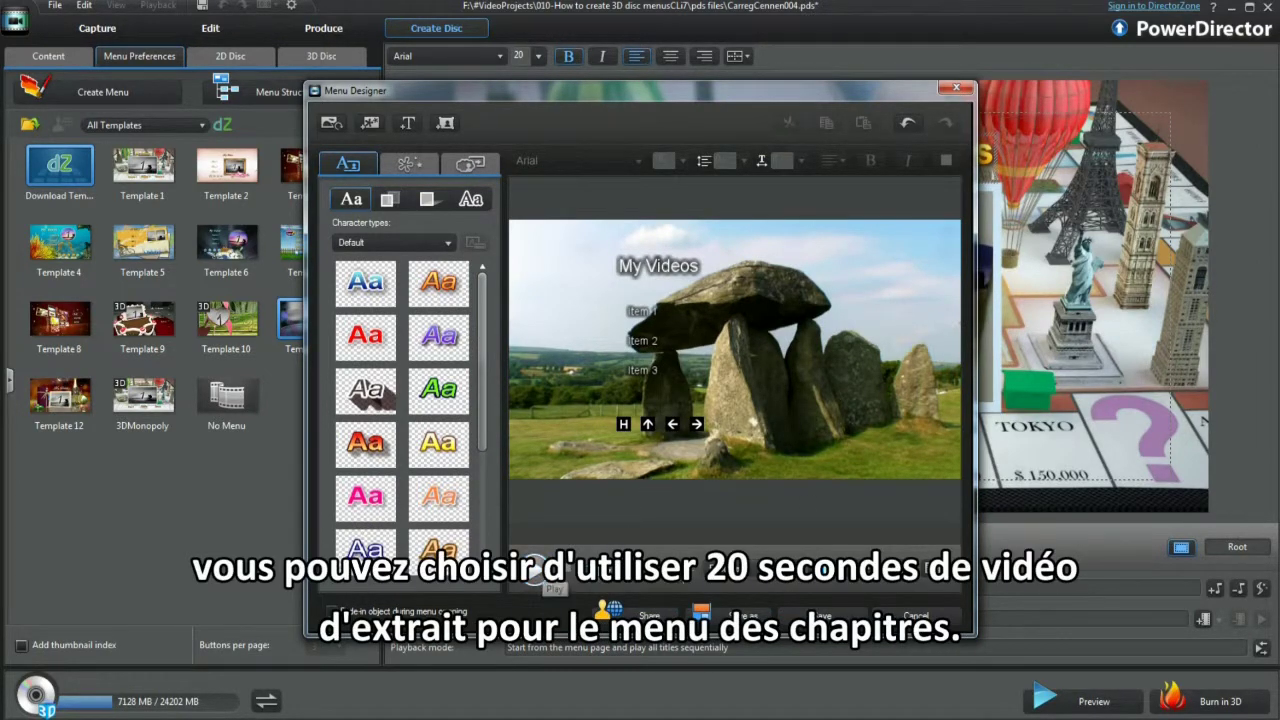
Enable 3D depth on the Subtitles Menu page, review text face, shadow and border, then select My Videos
left_click(817, 594)
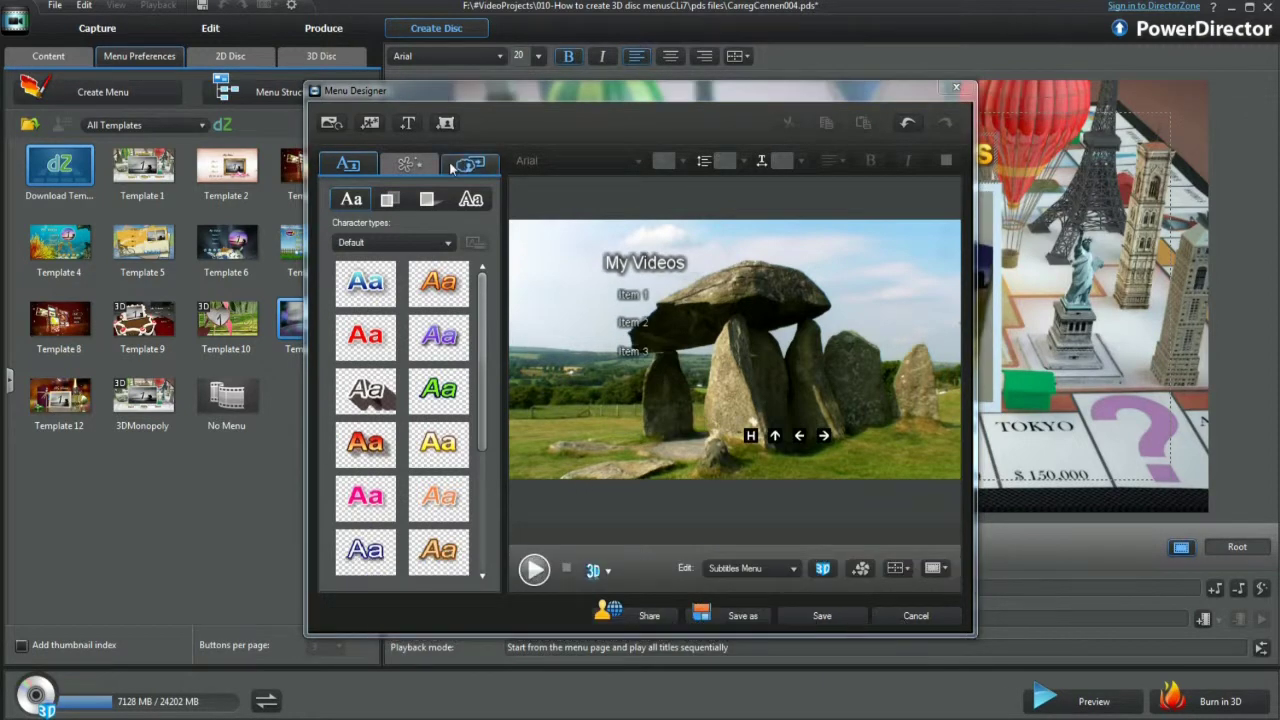
left_click(389, 200)
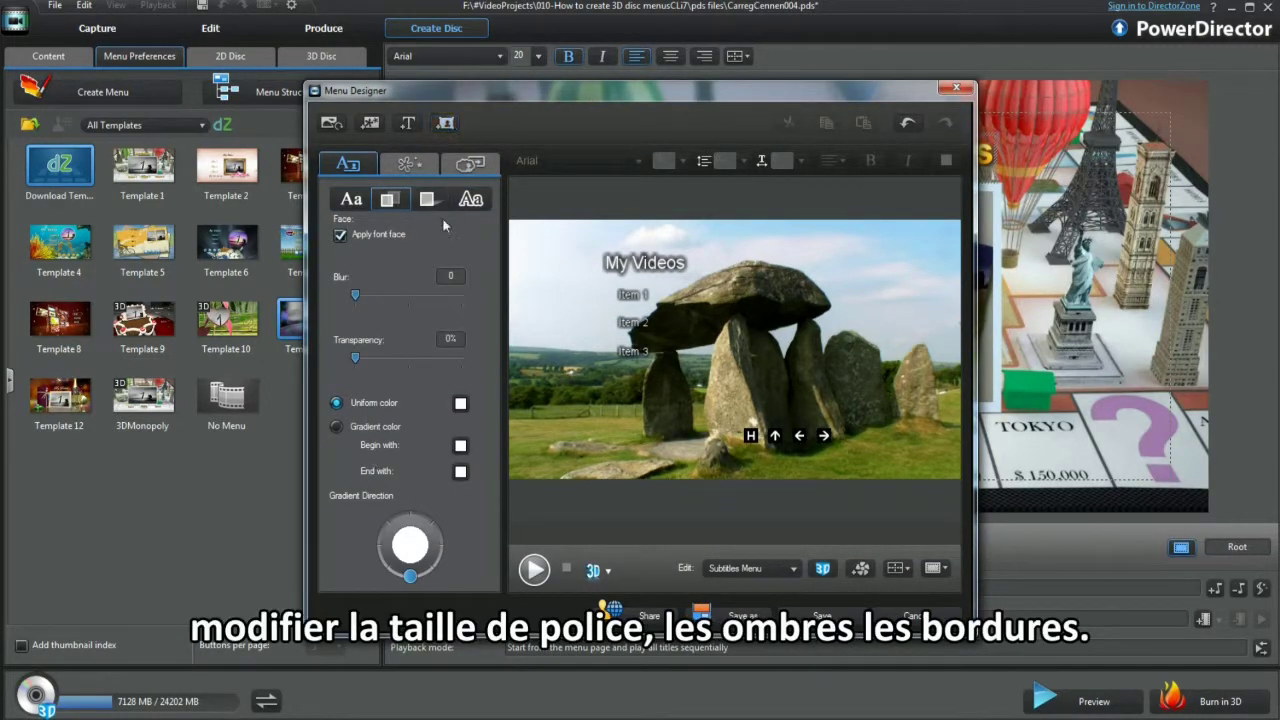
left_click(428, 201)
left_click(470, 201)
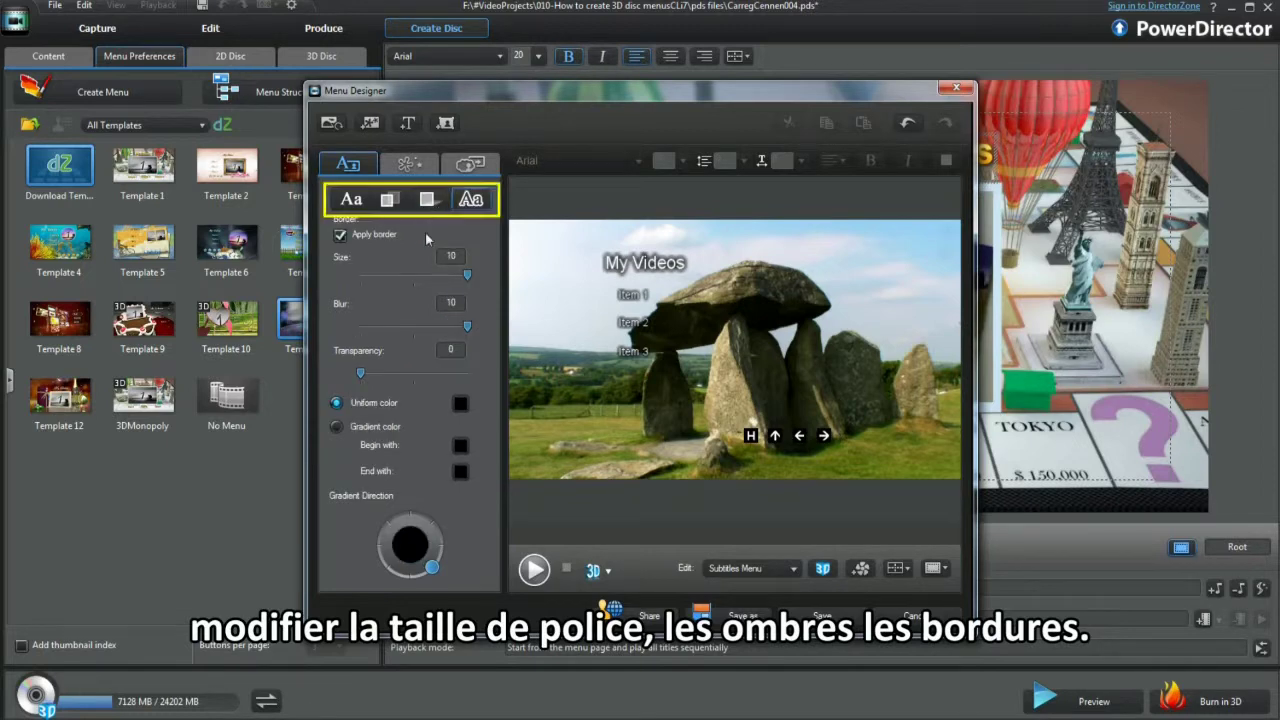
left_click(406, 165)
left_click(346, 205)
Select Items 1–3 along with the My Videos heading and apply the orange italic text style
left_click(342, 222, "ctrl")
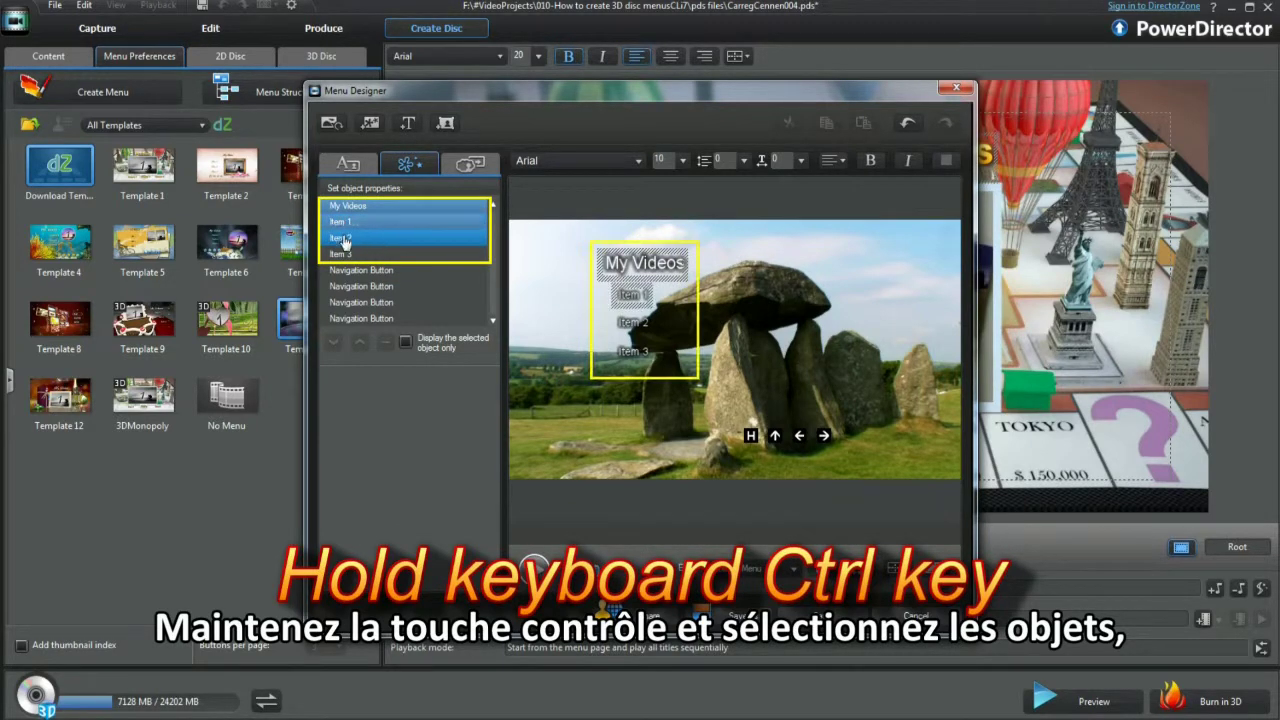
left_click(341, 238, "ctrl")
left_click(341, 254, "ctrl")
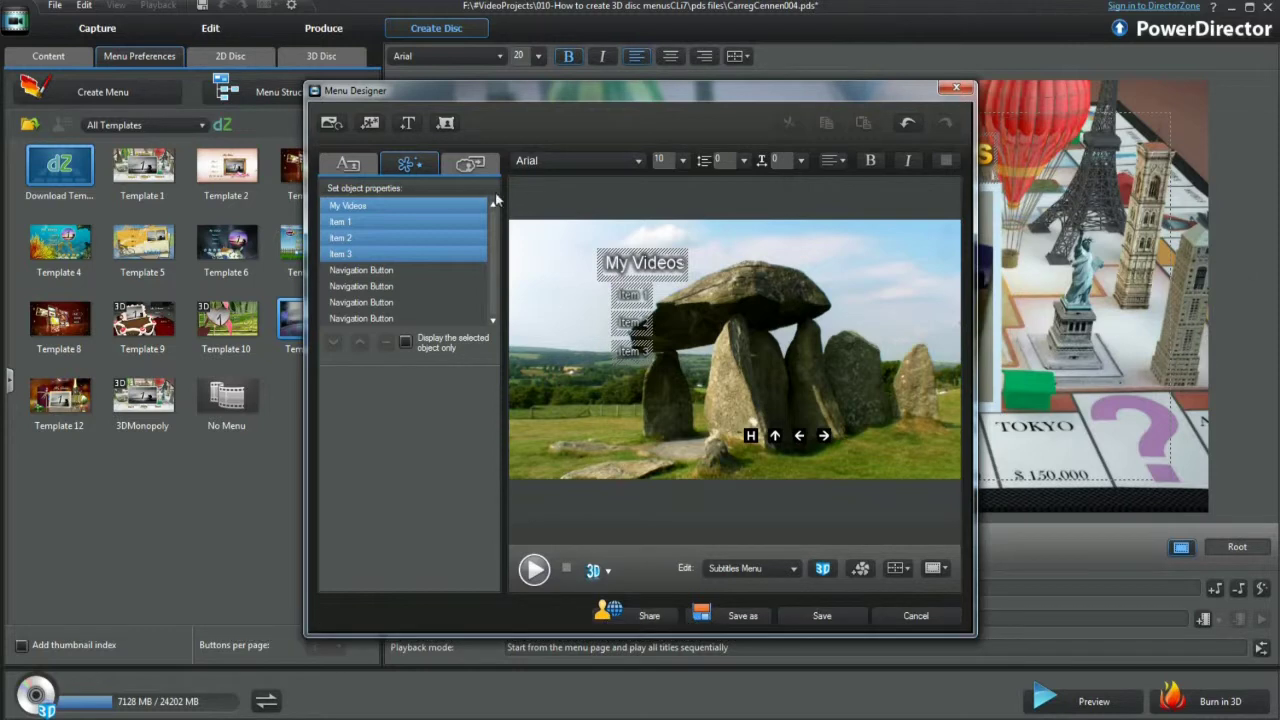
left_click(362, 167)
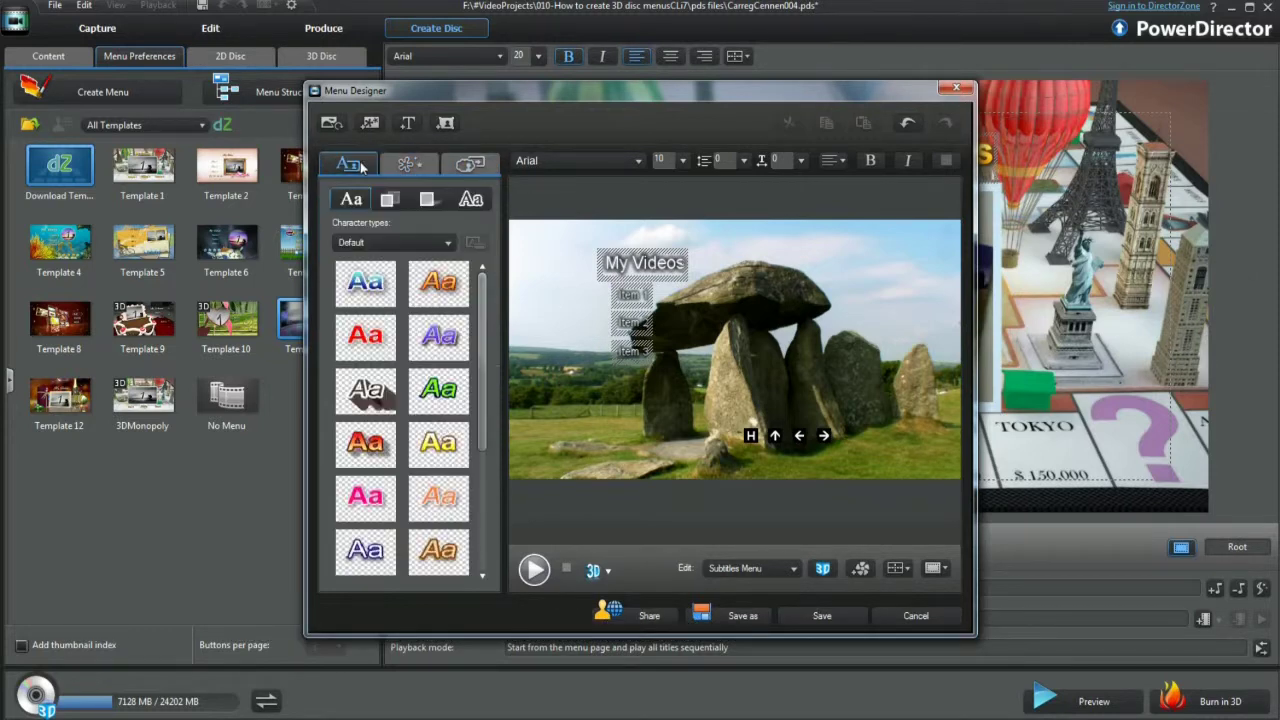
left_click(446, 310)
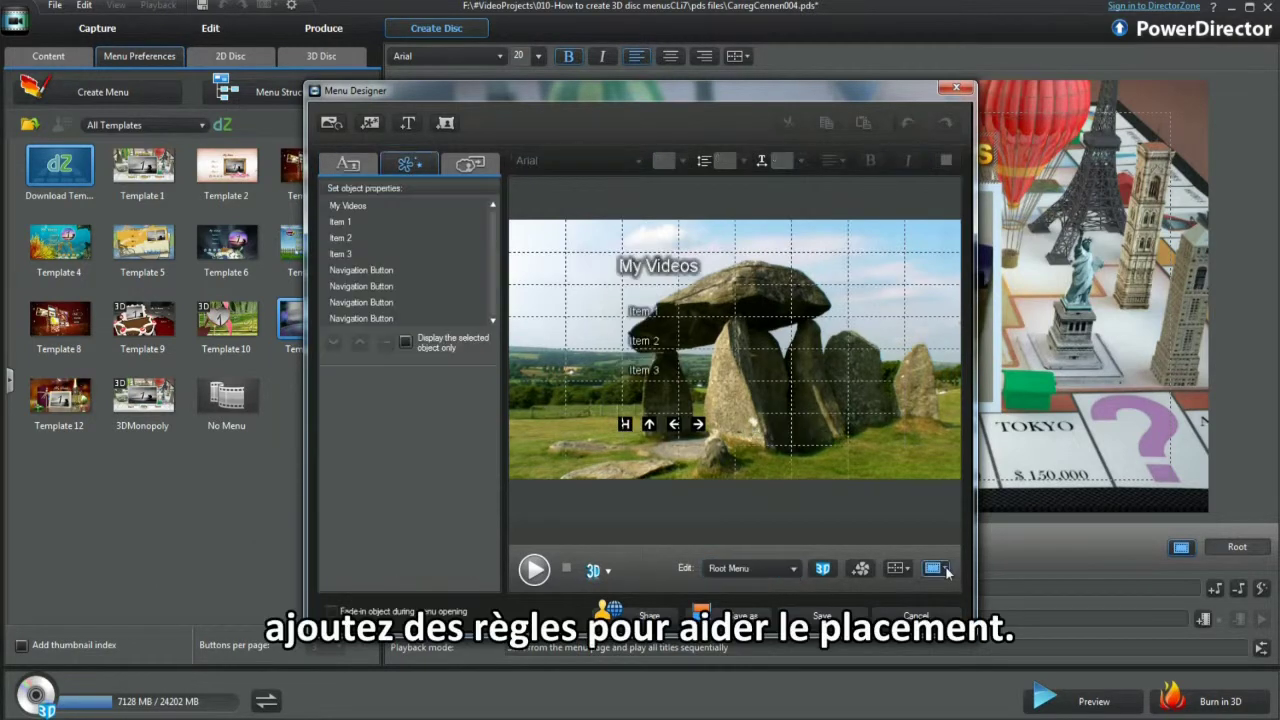
Show grid lines over the menu and add a new Item 4 button, nudged into place
left_click(947, 571)
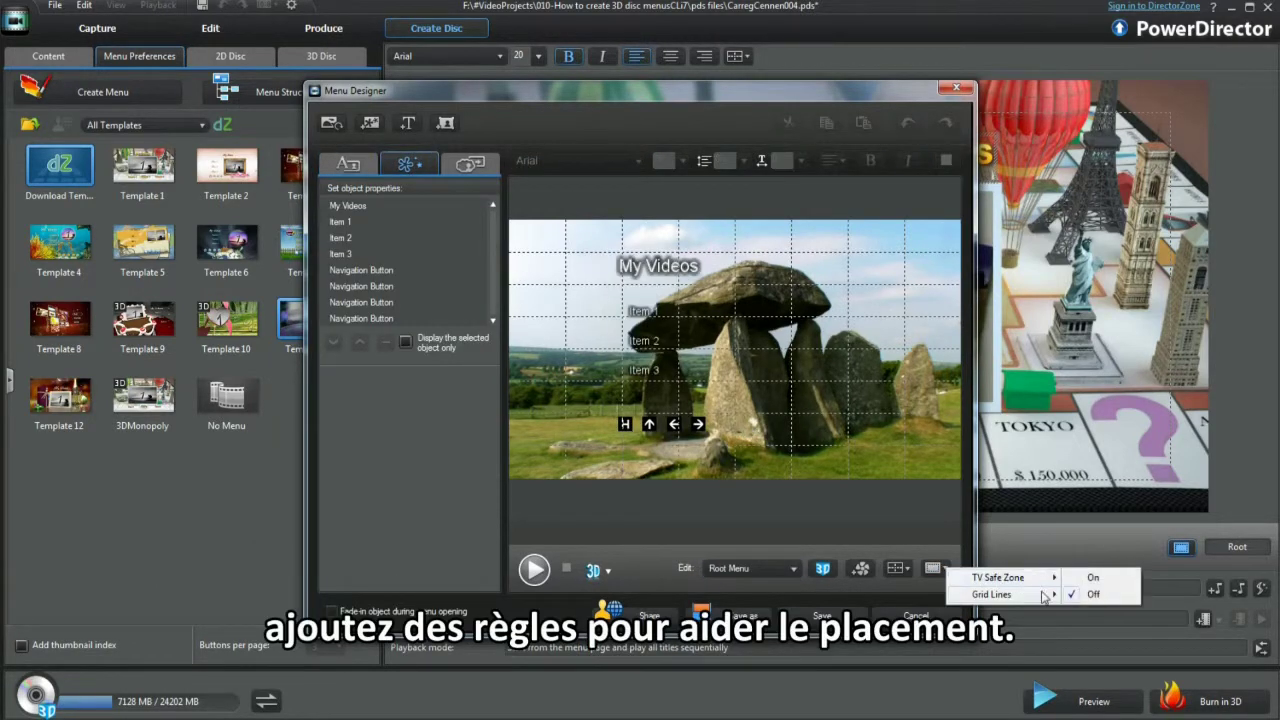
mouse_move(1040, 594)
left_click(1095, 662)
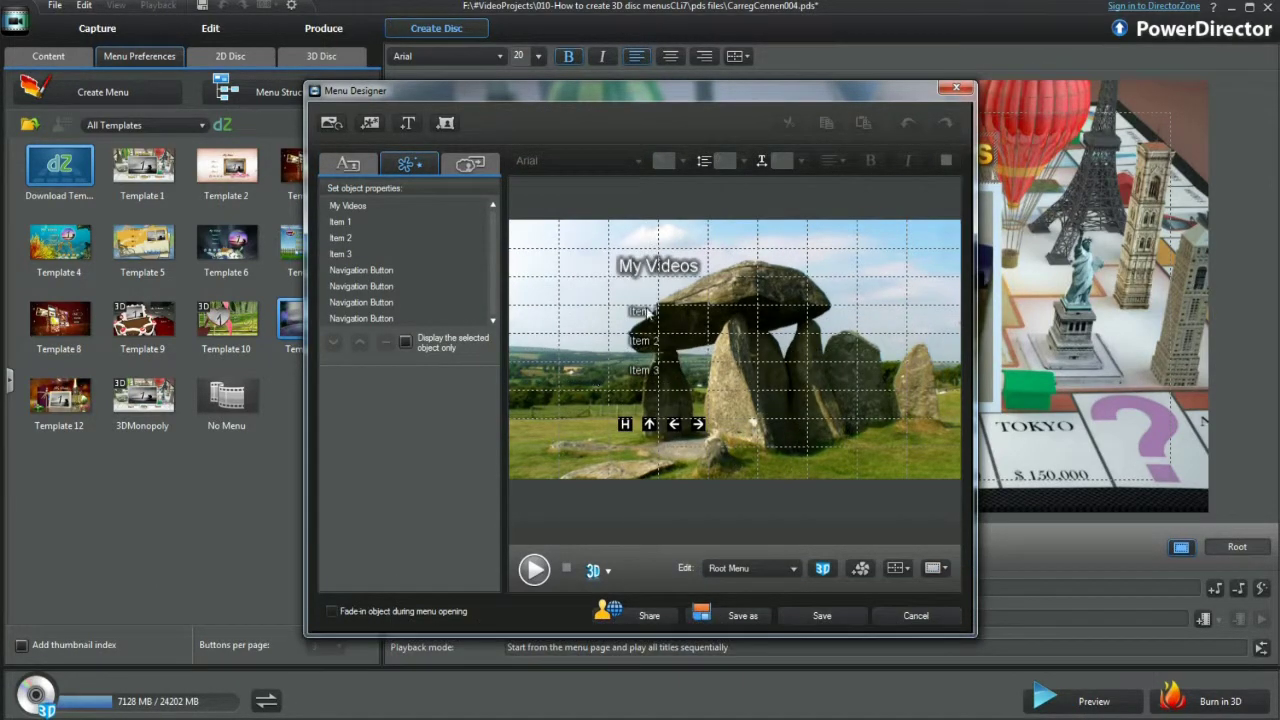
left_click(446, 124)
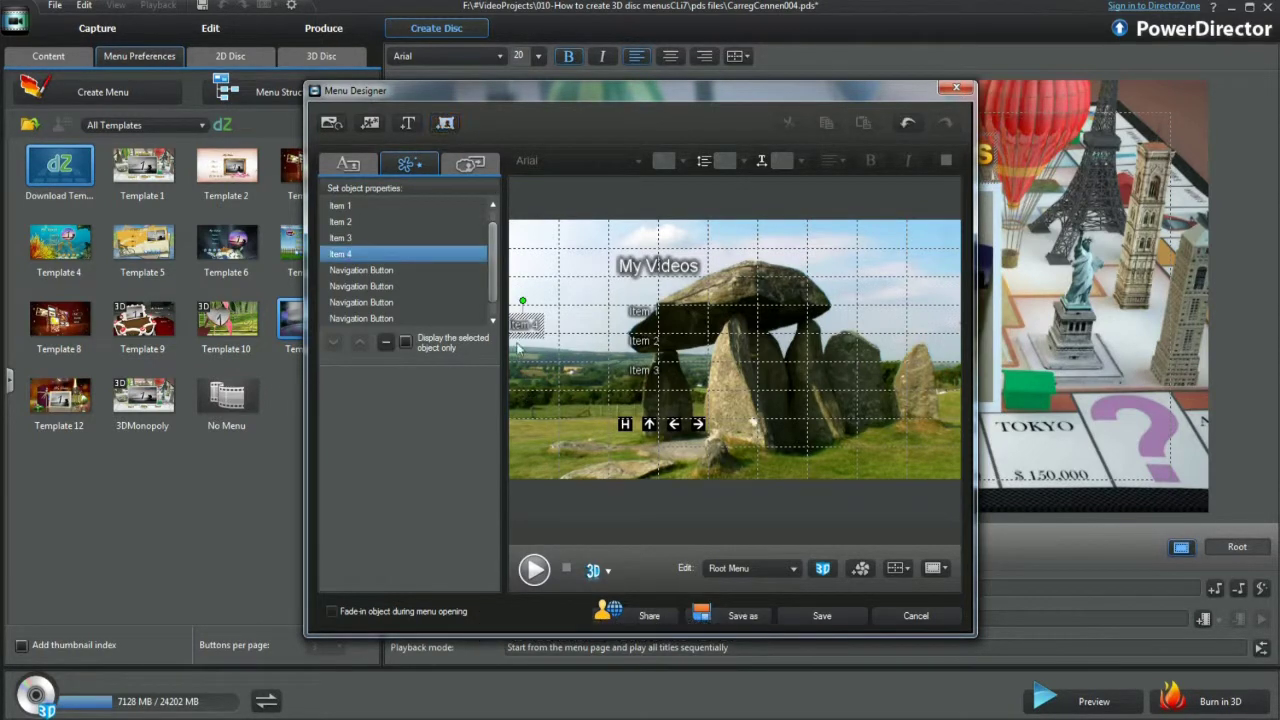
left_click_drag(634, 412, 638, 406)
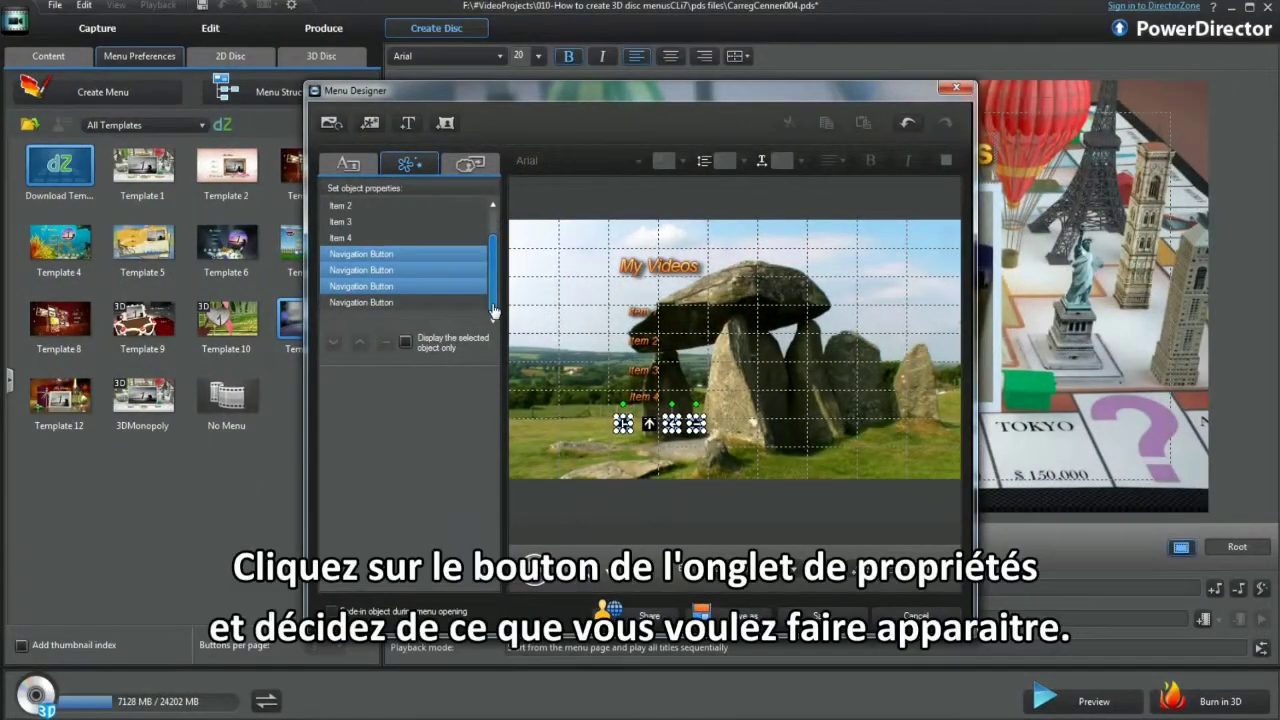
Set the check mark as the menu buttons' highlight icon
scroll(493, 311, "up", 1)
left_click(350, 318, "ctrl")
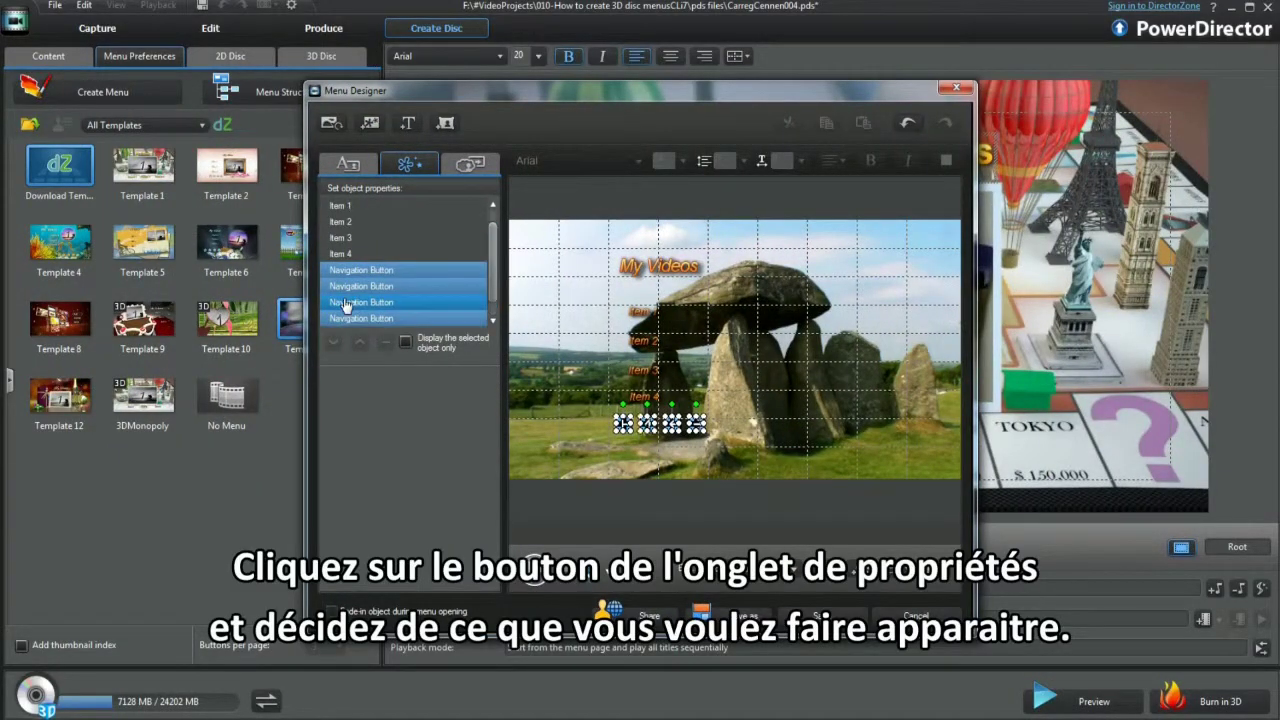
left_click(465, 165)
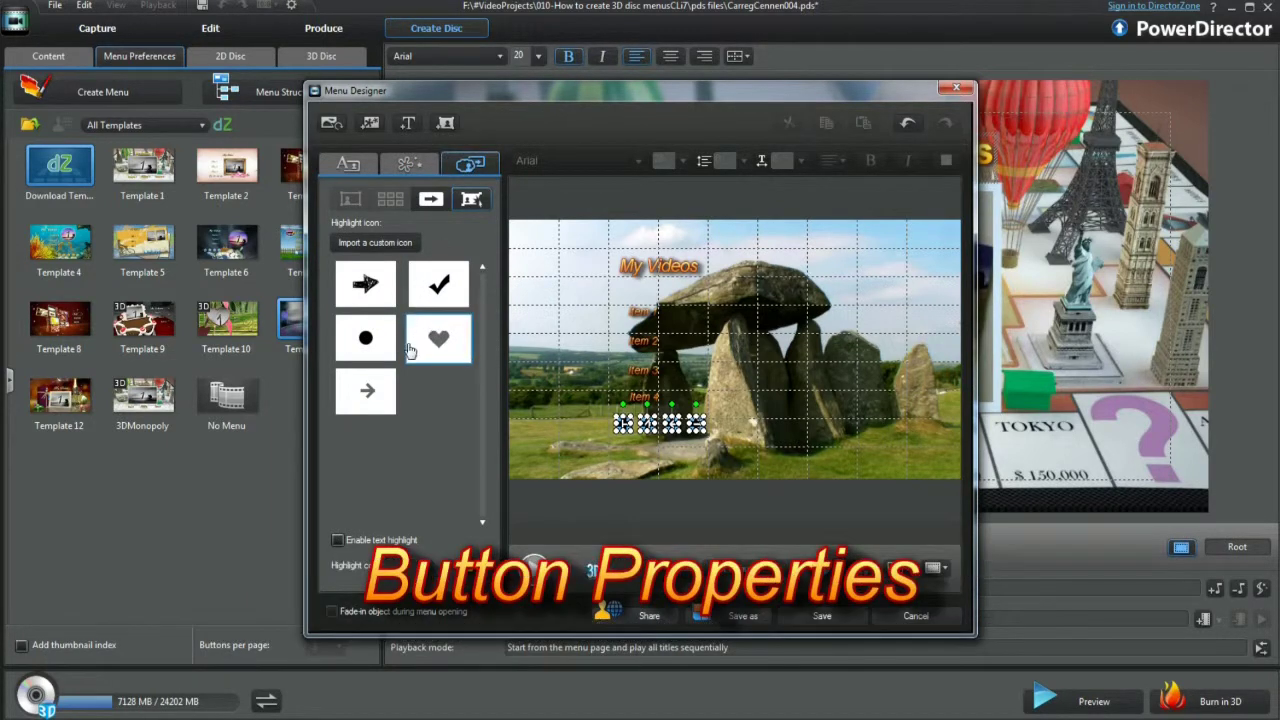
left_click(443, 291)
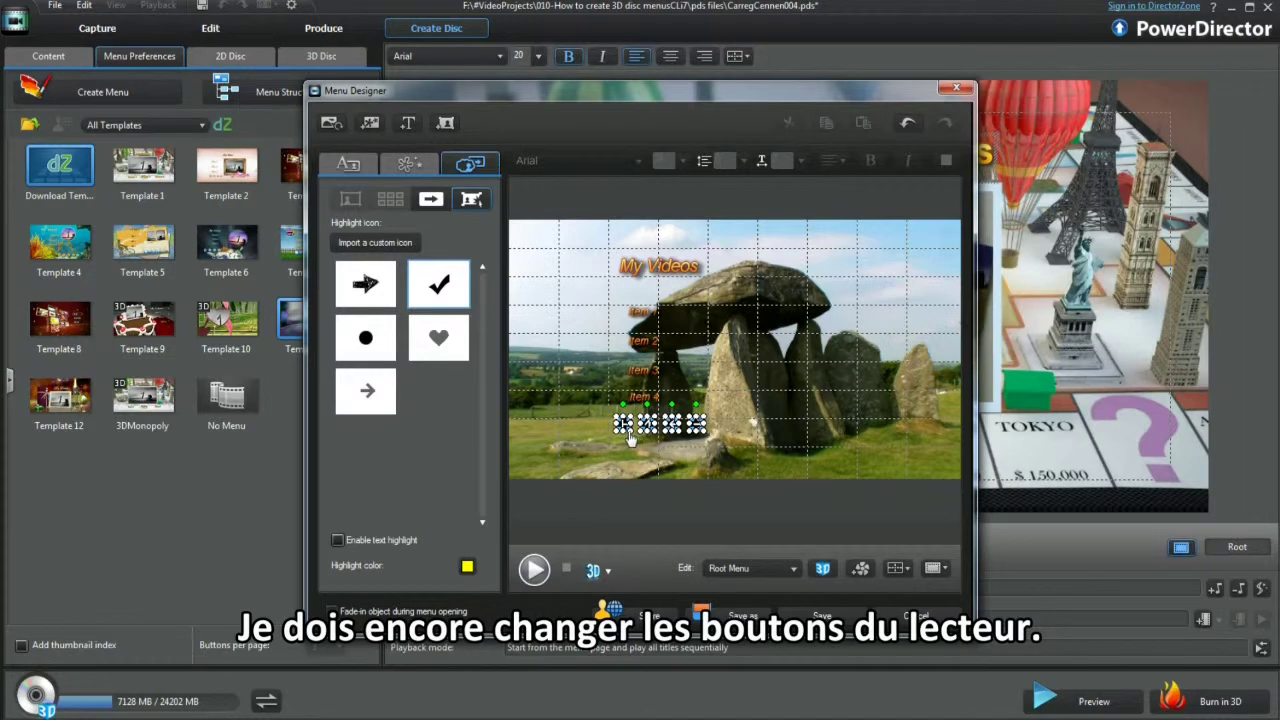
Replace the navigation buttons with the cyan round button set
left_click(430, 198)
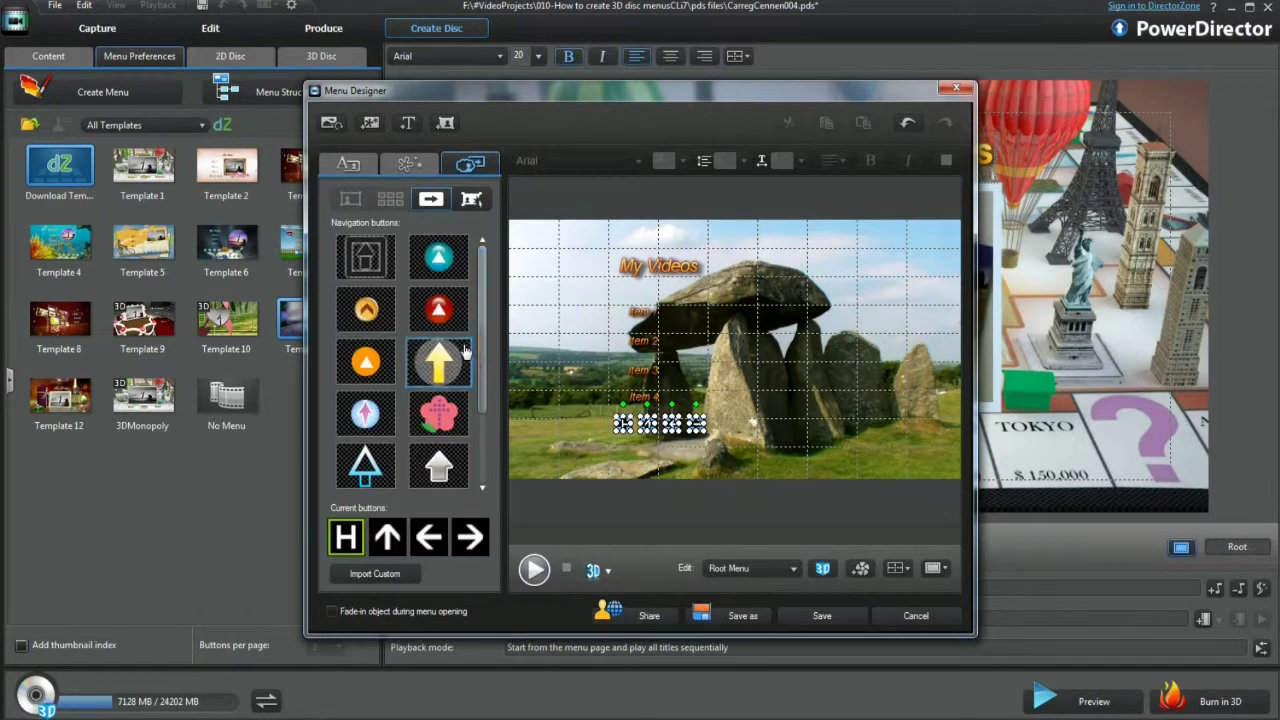
left_click(440, 260)
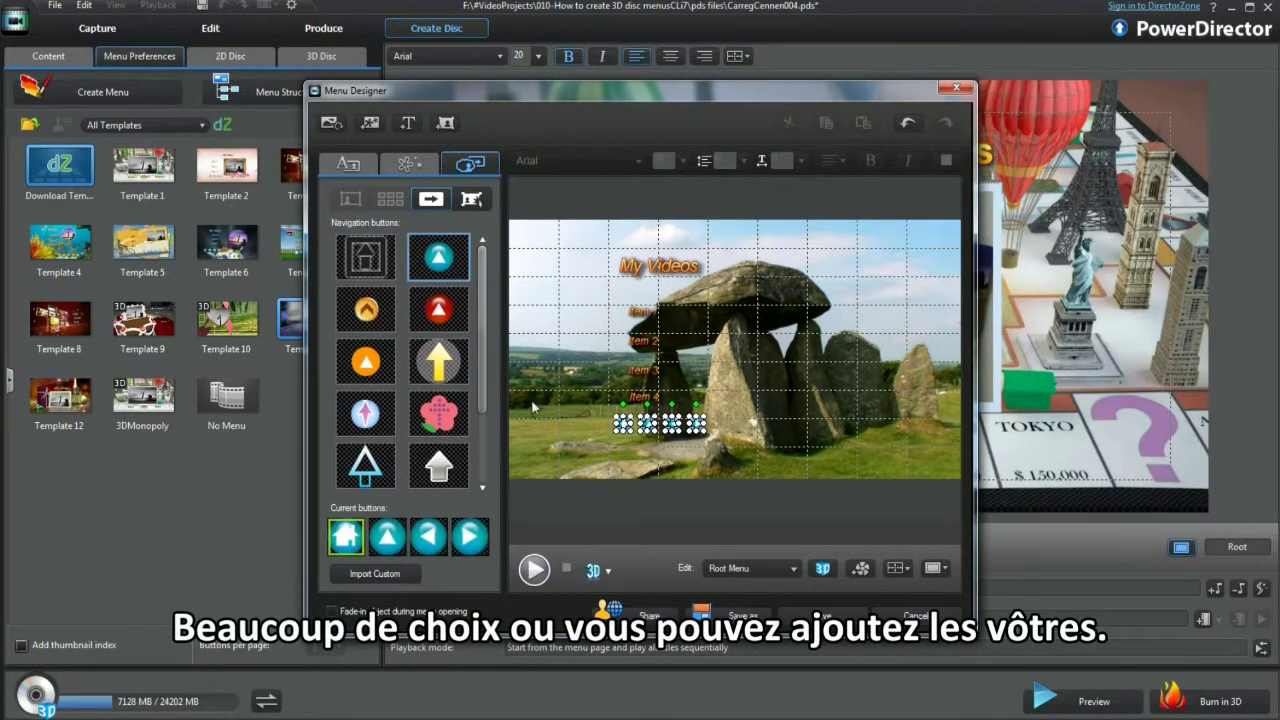
left_click(794, 569)
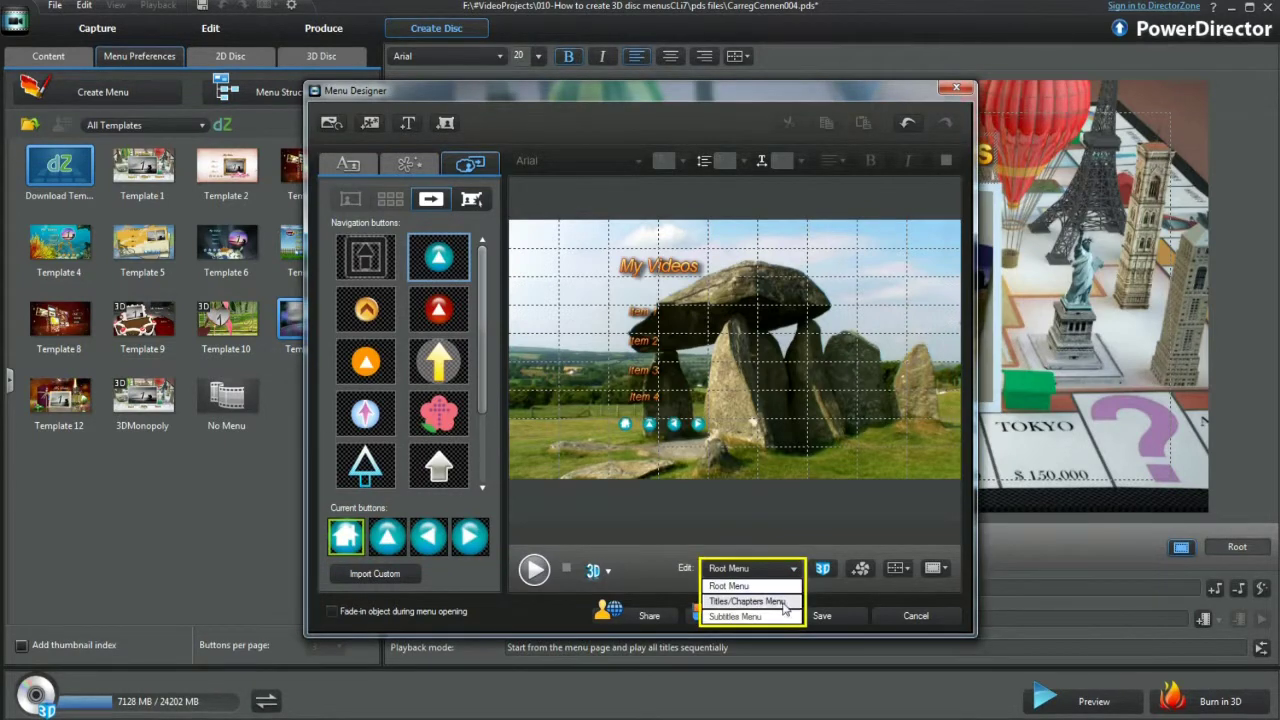
Switch to the Titles/Chapters menu page and apply the four-button chapter layout
left_click(701, 488)
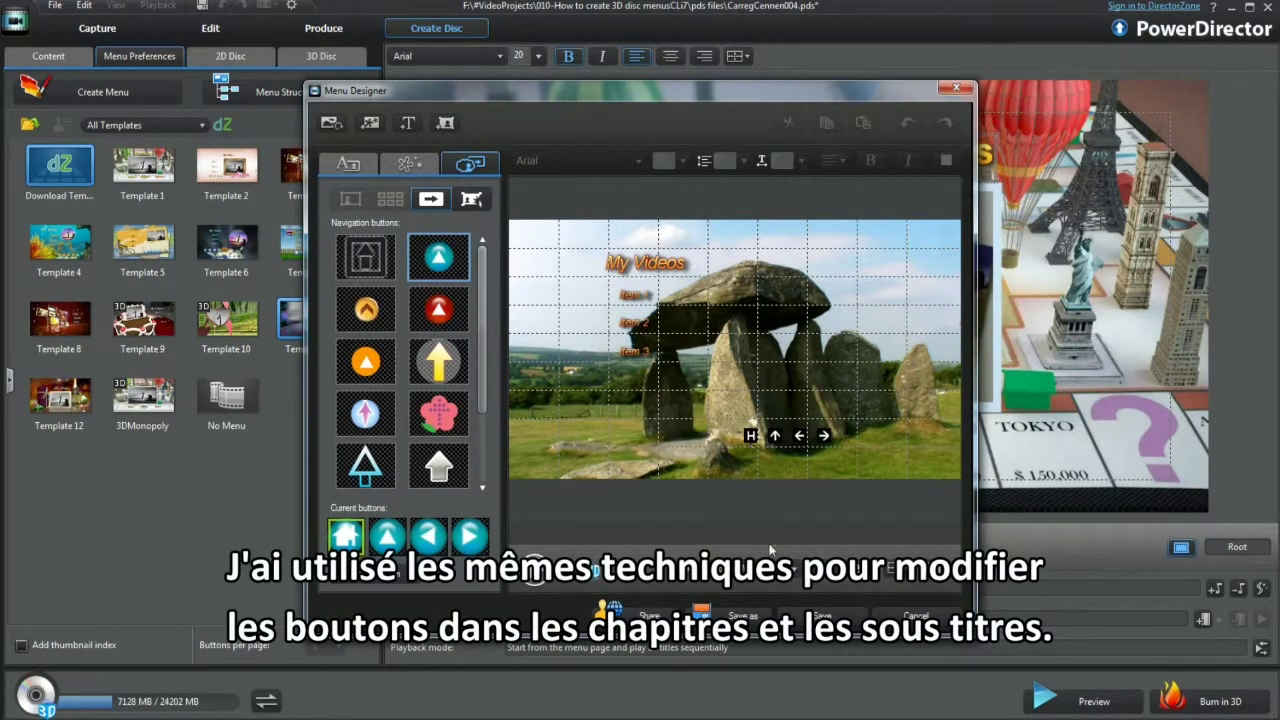
left_click(794, 569)
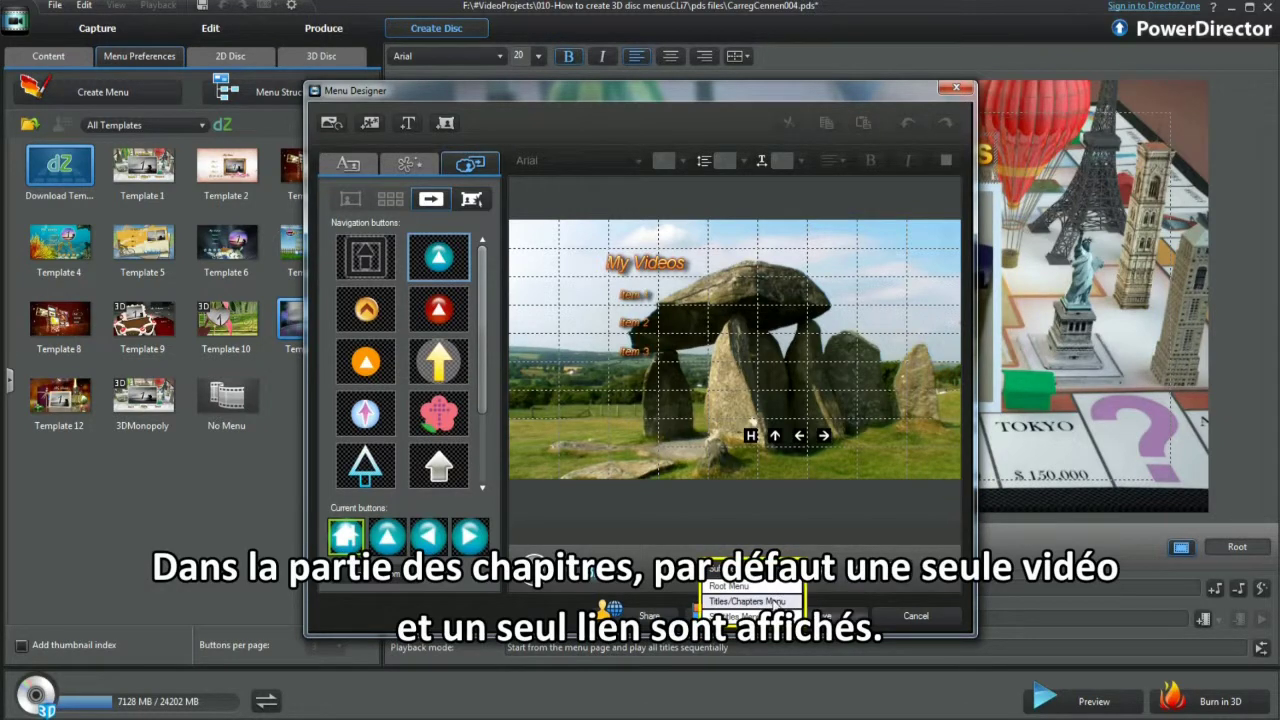
left_click(777, 603)
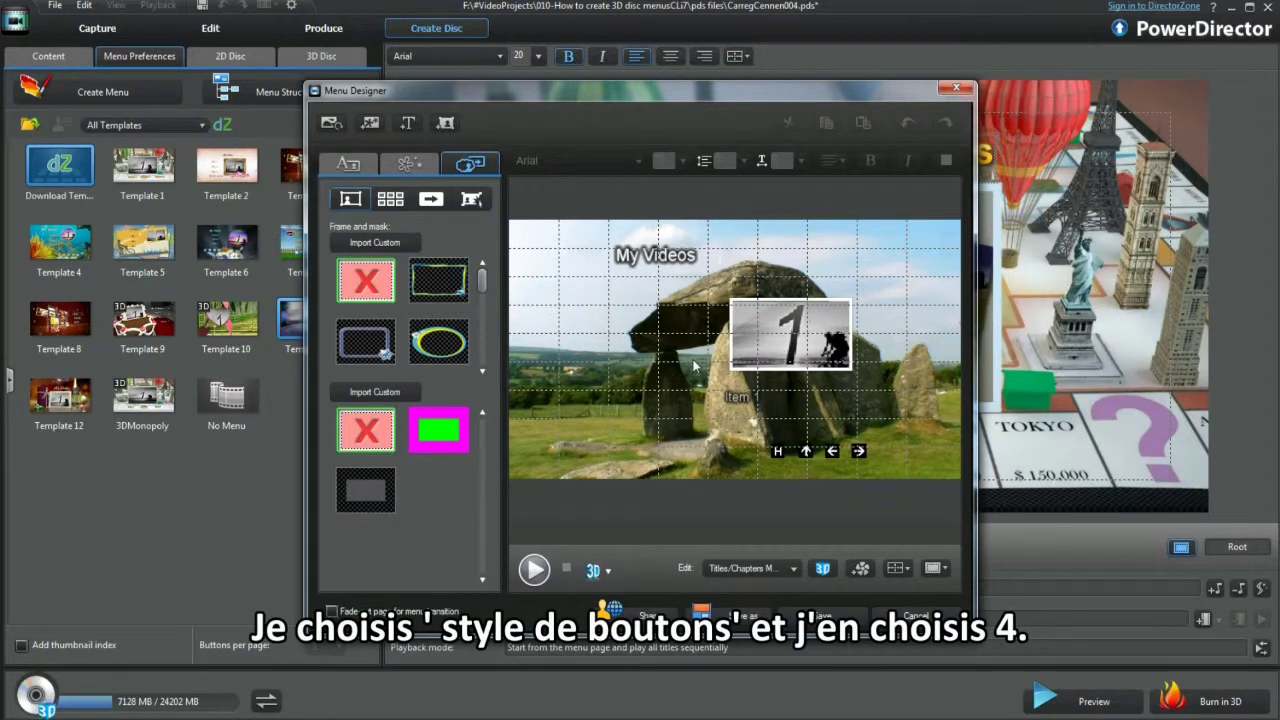
left_click(470, 200)
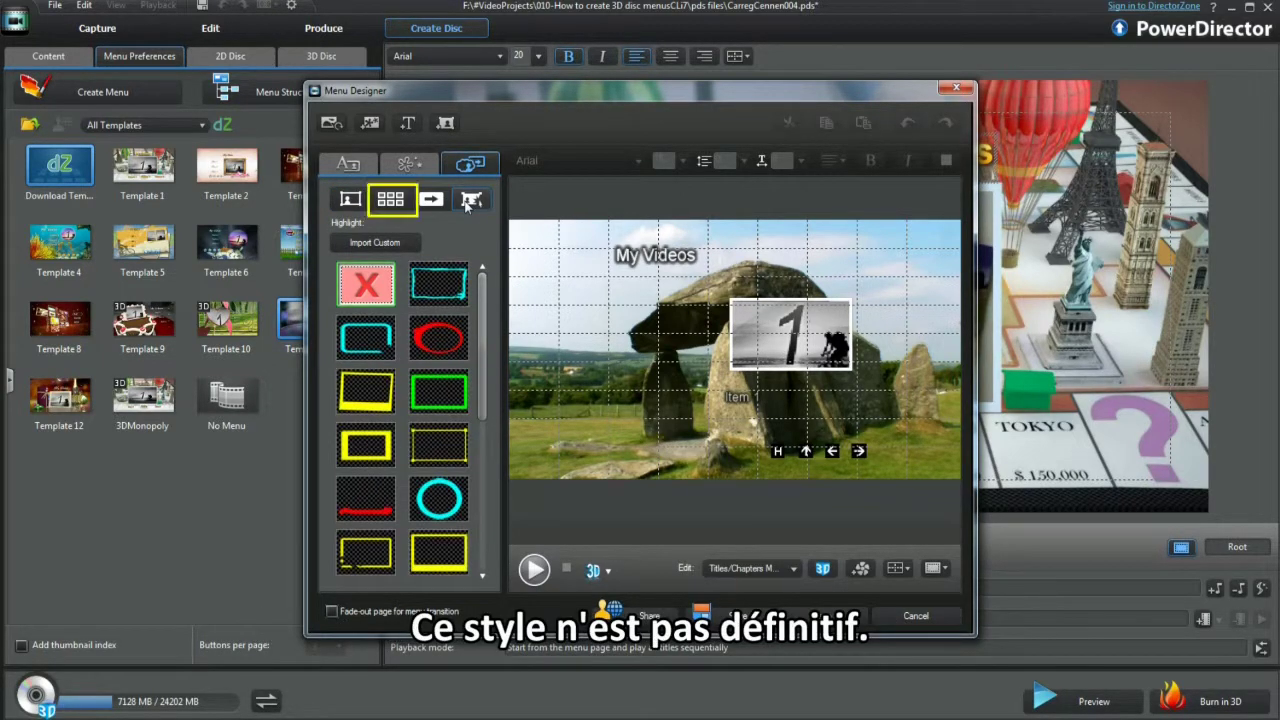
left_click(403, 202)
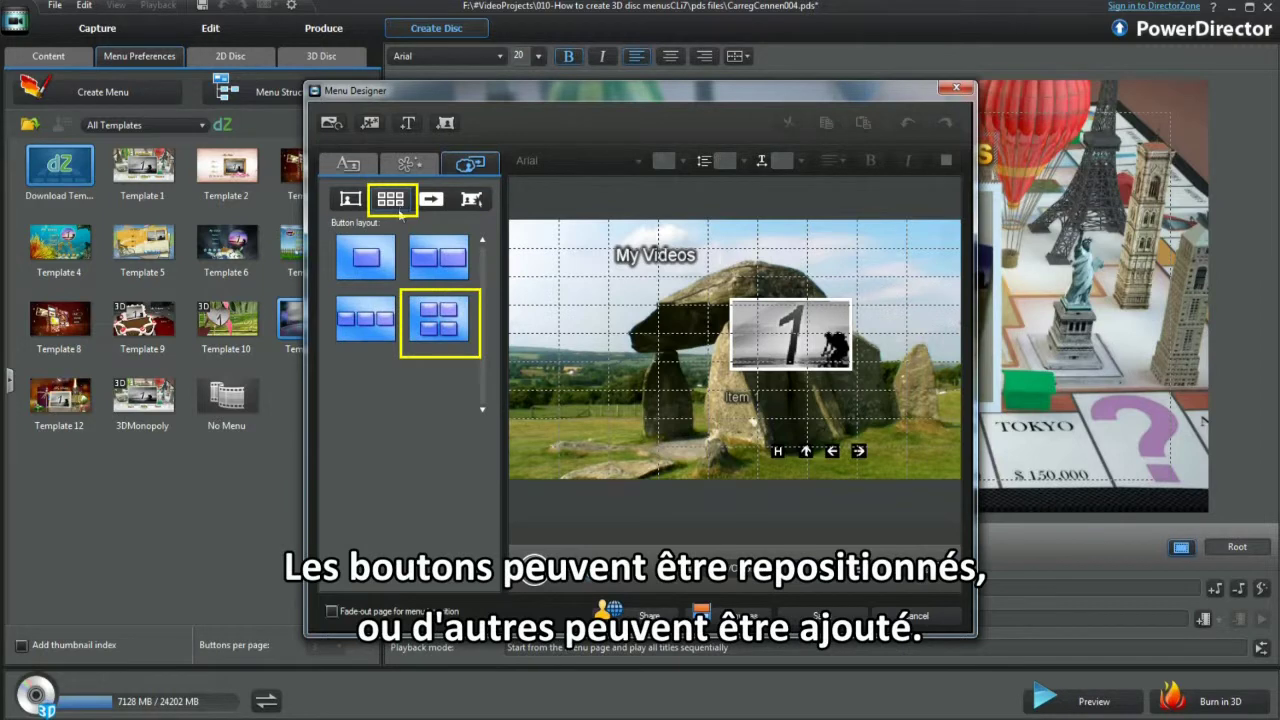
left_click(447, 336)
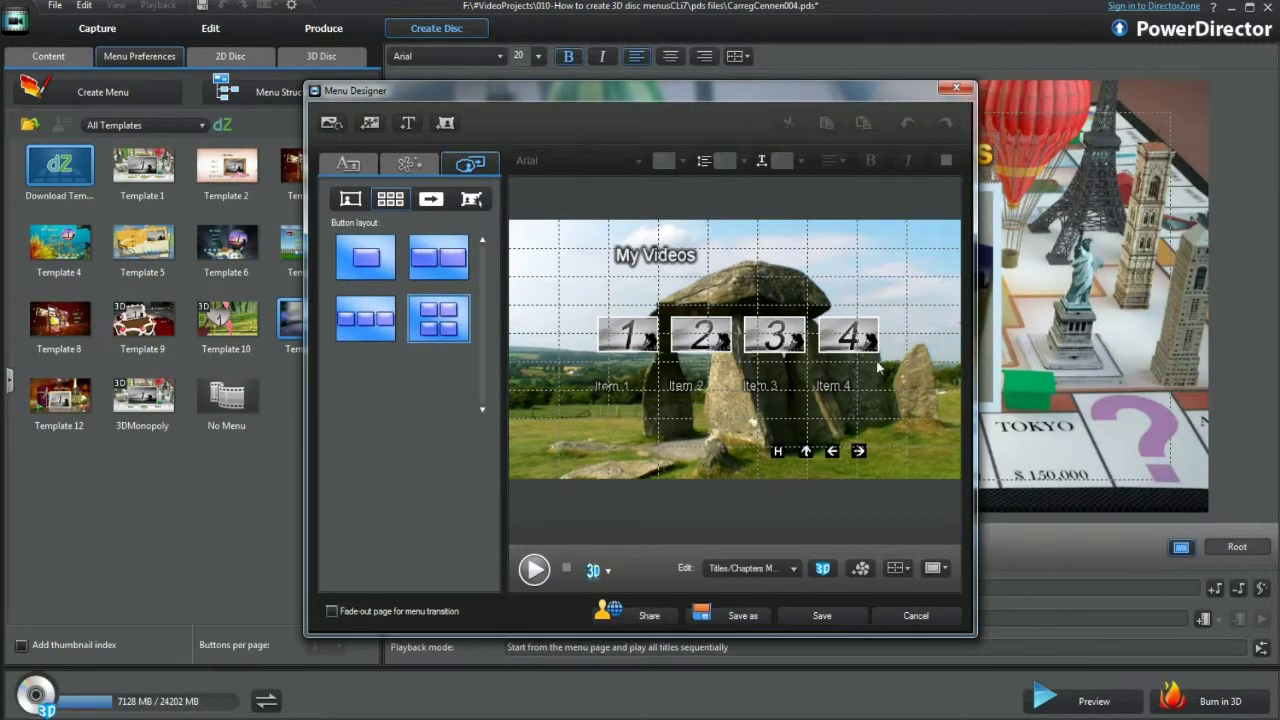
Add a fifth chapter button, shrink it, align it with buttons 1–4, and place its Item 5 label below
left_click(445, 122)
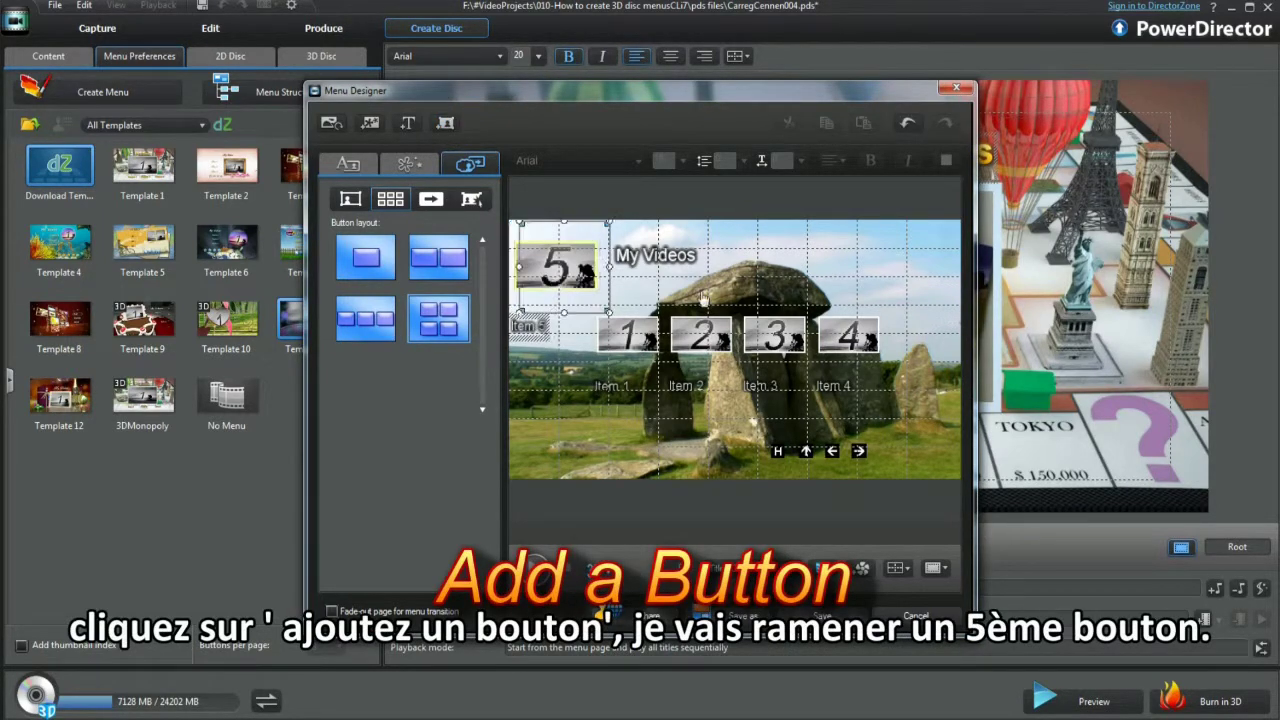
left_click(913, 374)
left_click_drag(913, 374, 889, 420)
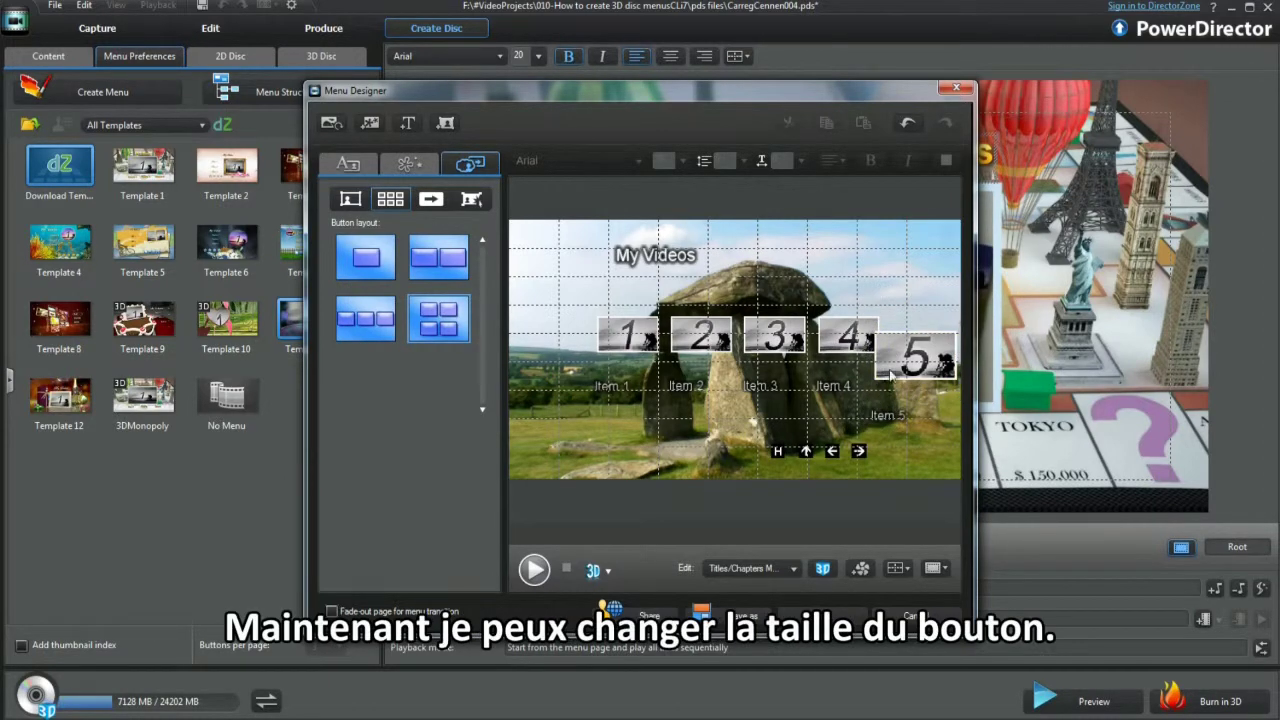
left_click_drag(874, 316, 892, 334)
left_click_drag(912, 392, 915, 363)
left_click_drag(889, 418, 912, 380)
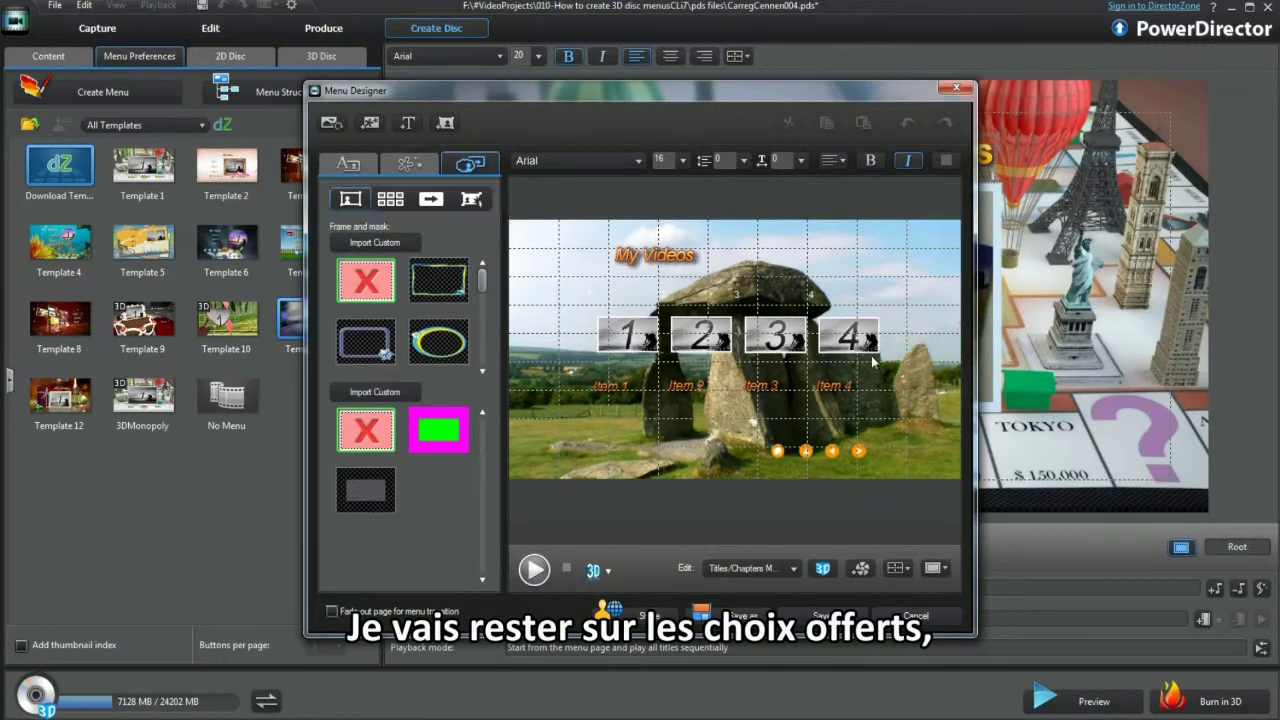
Give chapter buttons 1–4 a rectangular frame and the green/magenta mask, then browse the button style tabs
left_click(430, 350)
left_click(438, 280)
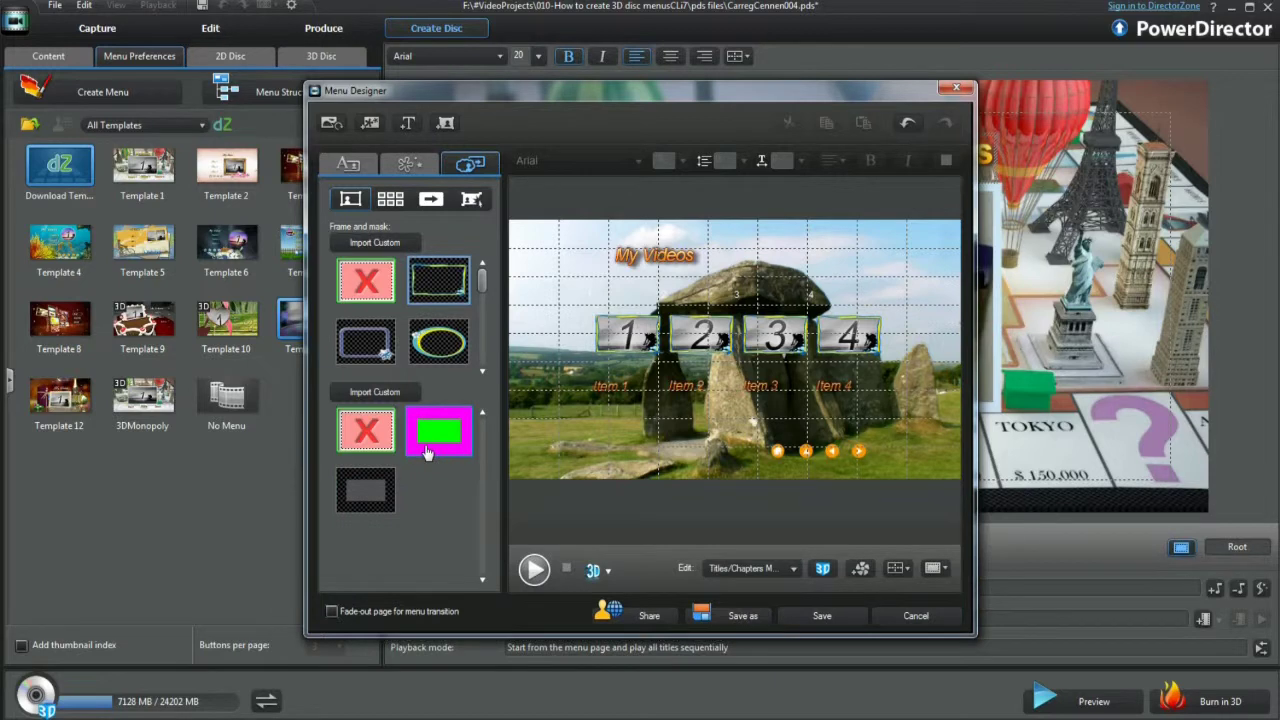
left_click(437, 433)
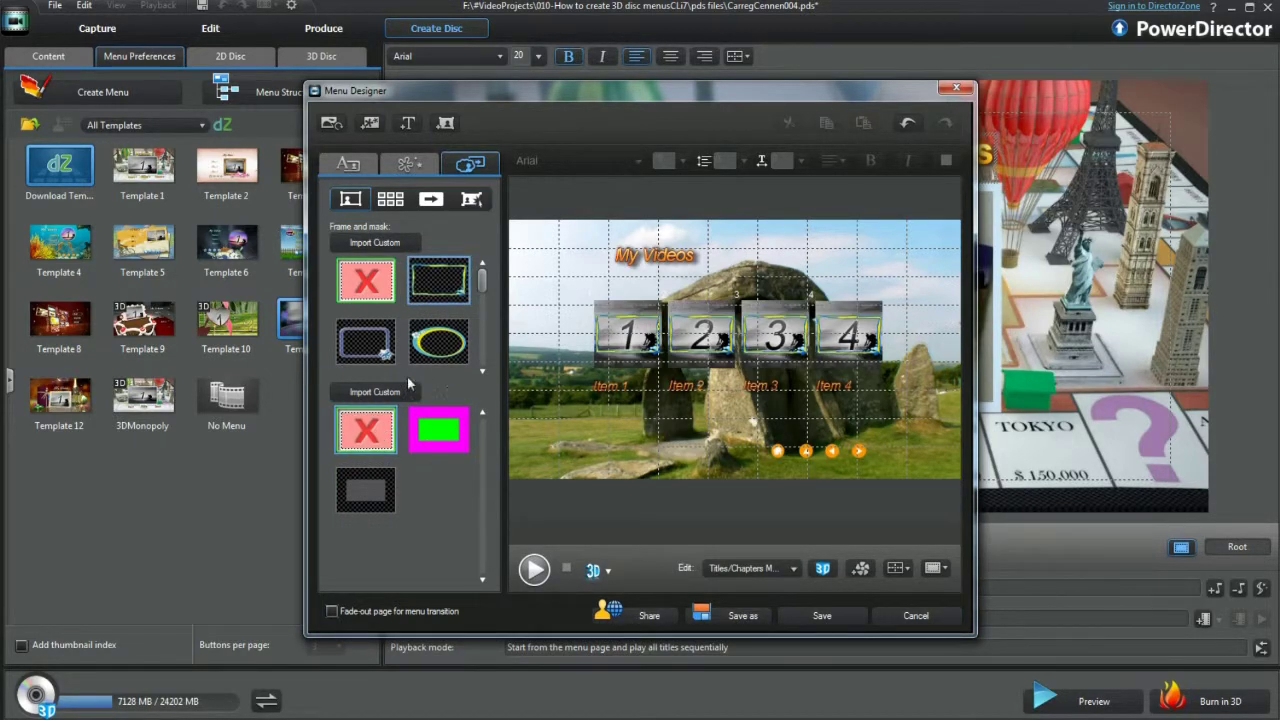
left_click(390, 199)
left_click(430, 199)
left_click(471, 199)
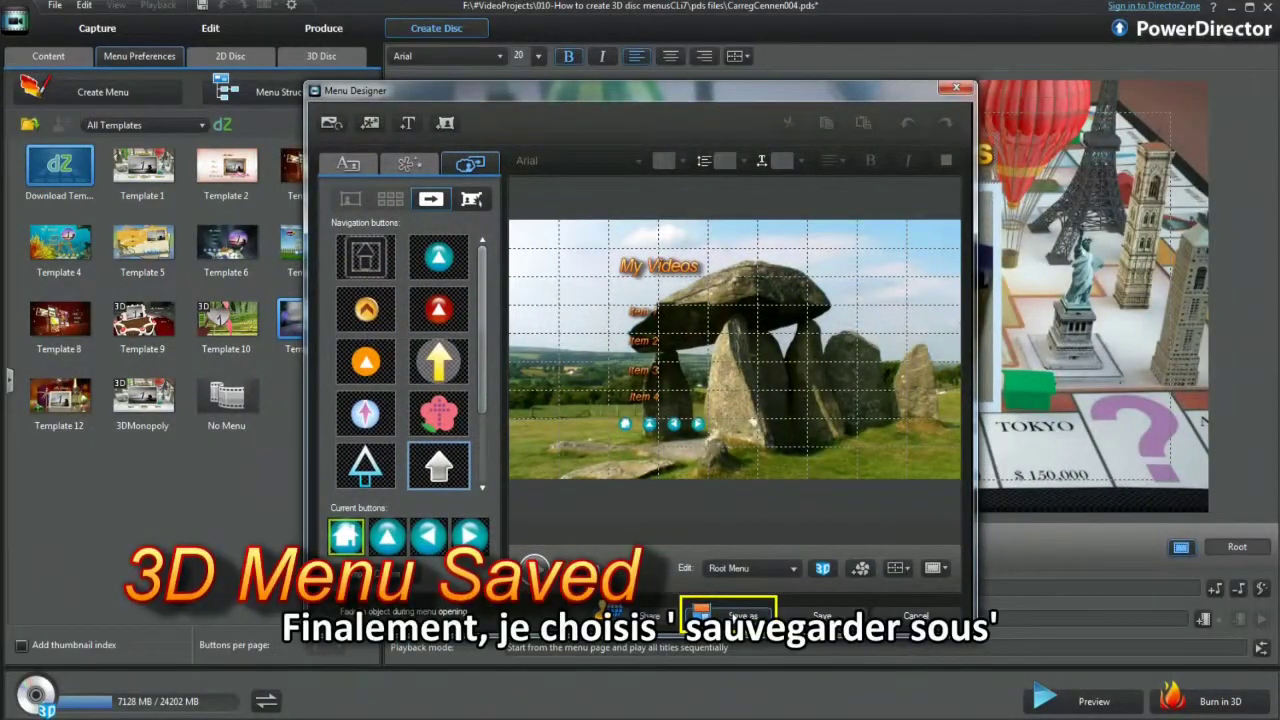
Save the menu as custom template 'Monuments' with a dolmen frame as its thumbnail
left_click(731, 612)
type("Monuments")
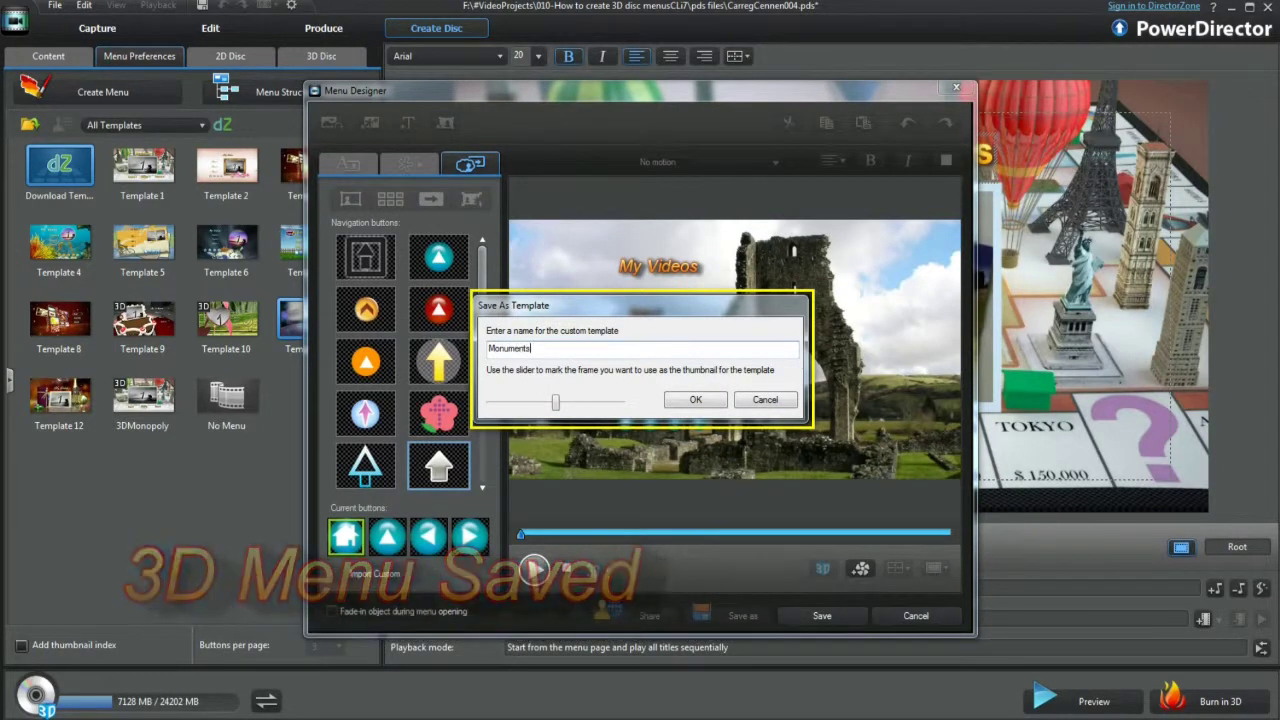
left_click_drag(555, 405, 502, 404)
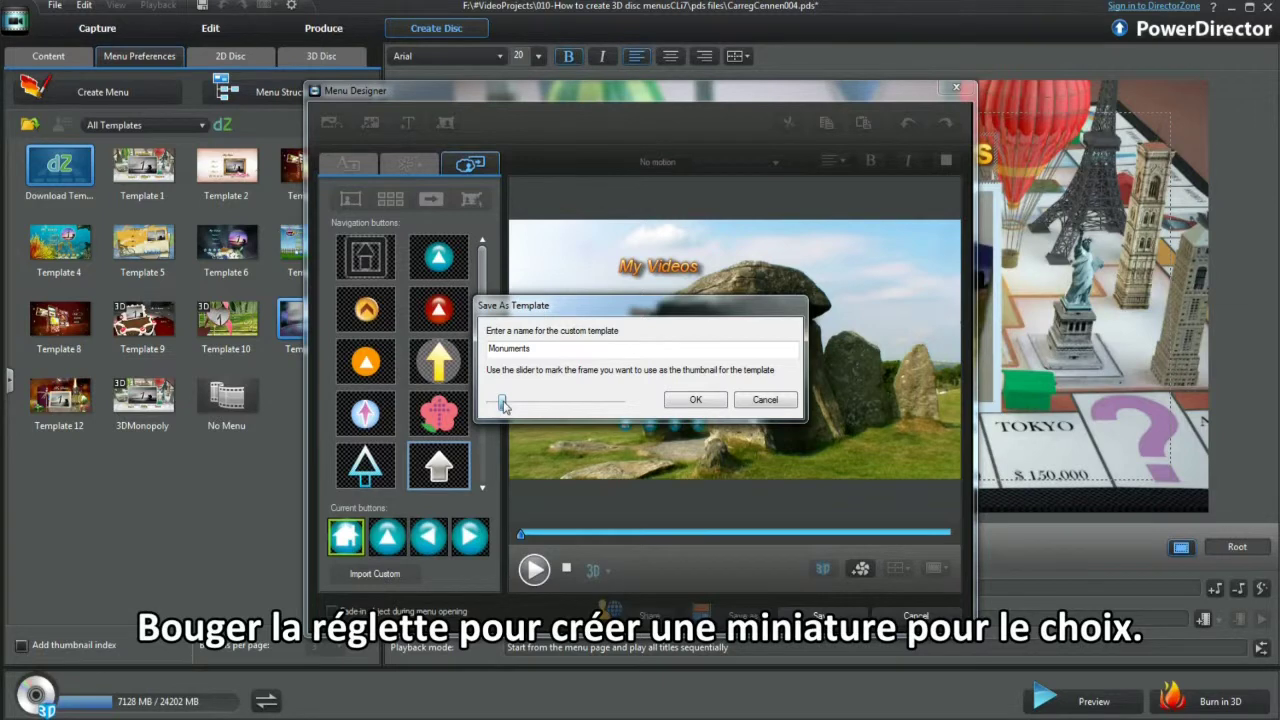
left_click(690, 400)
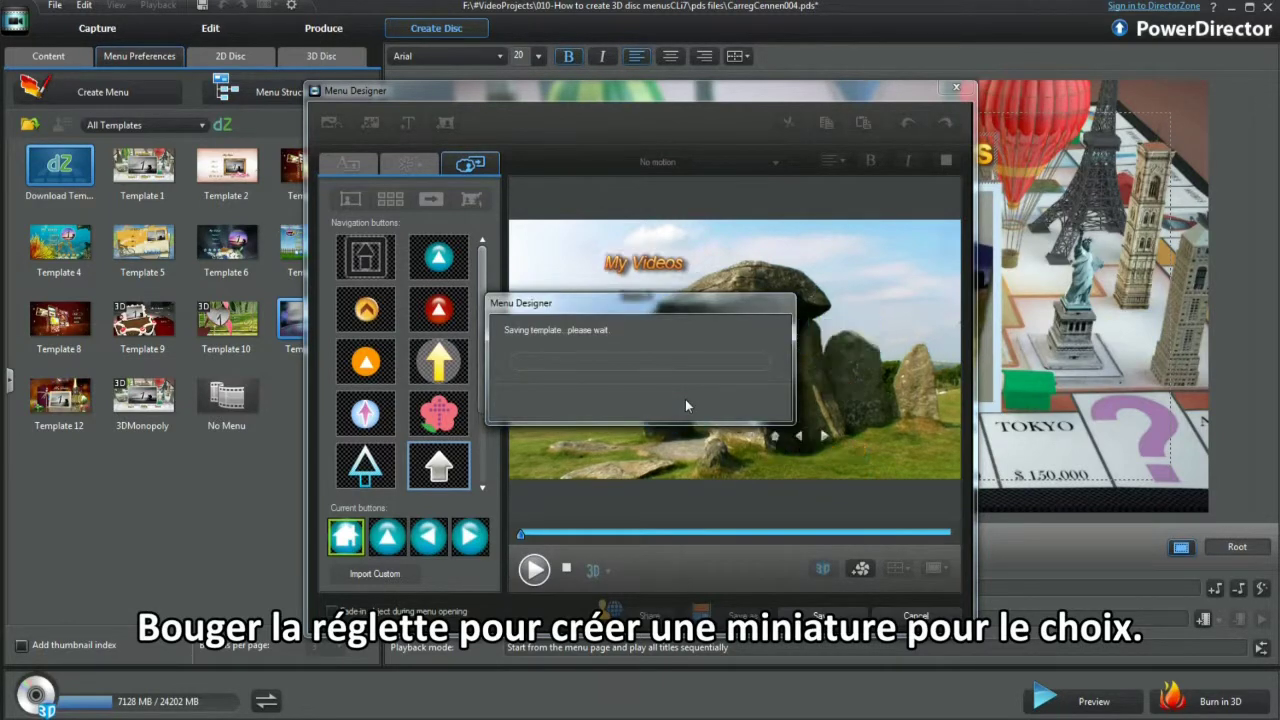